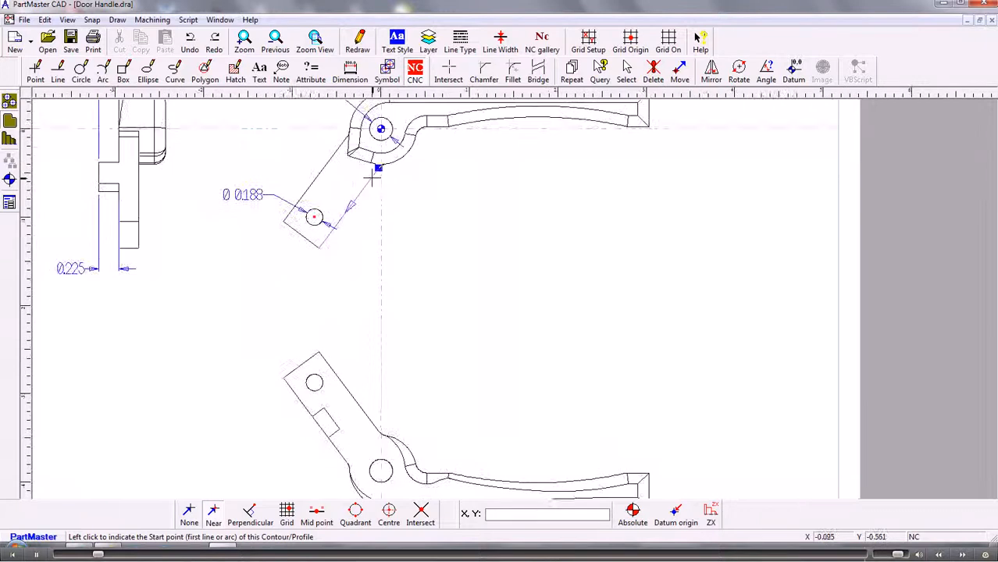
- Start an NC contour at the outer end of the handle's top edge, as a closed shape with Z surface 0.0" and depth 0.525"
mouse_move(372, 180)
middle_mouse_down()
mouse_move(372, 393)
mouse_move(389, 314)
mouse_move(405, 303)
middle_mouse_up()
scroll(353, 366, "up", 4)
scroll(351, 363, "down", 1)
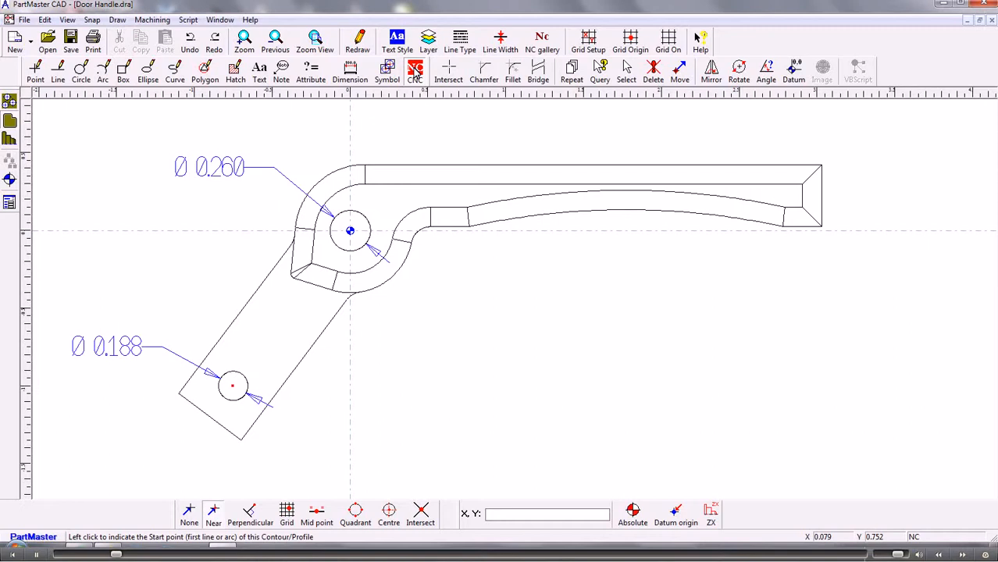
left_click(759, 165)
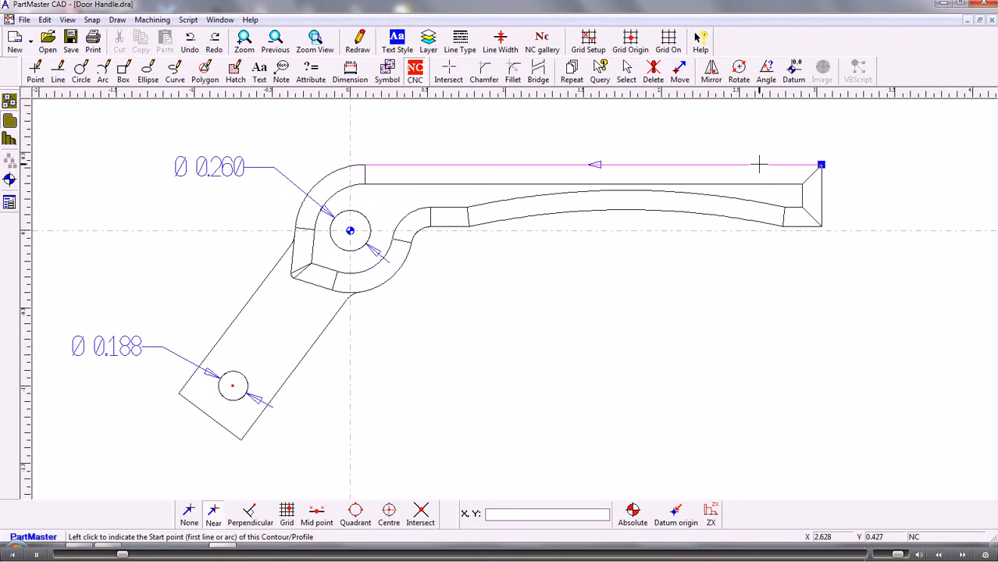
left_click(759, 165)
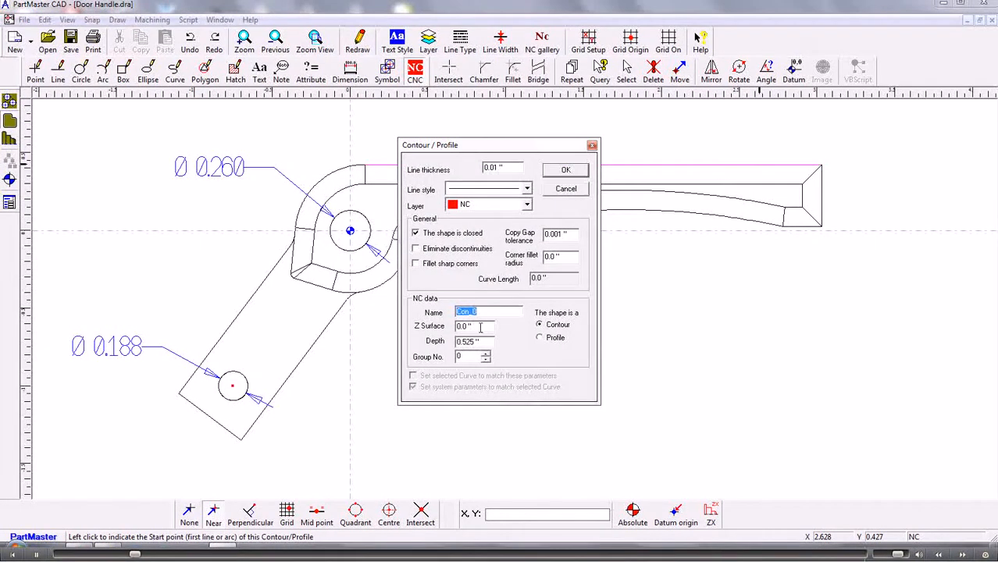
key("Tab")
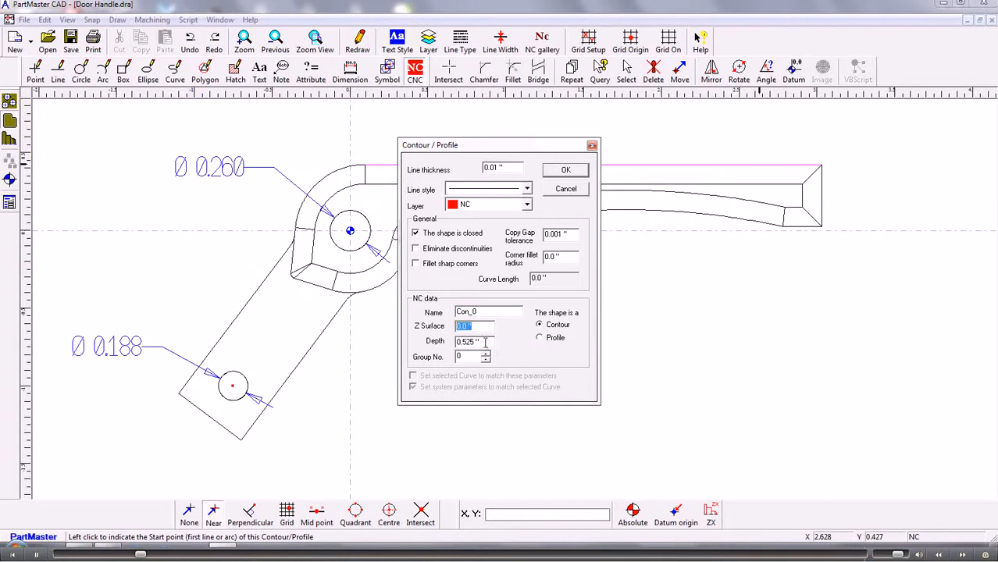
key("Tab")
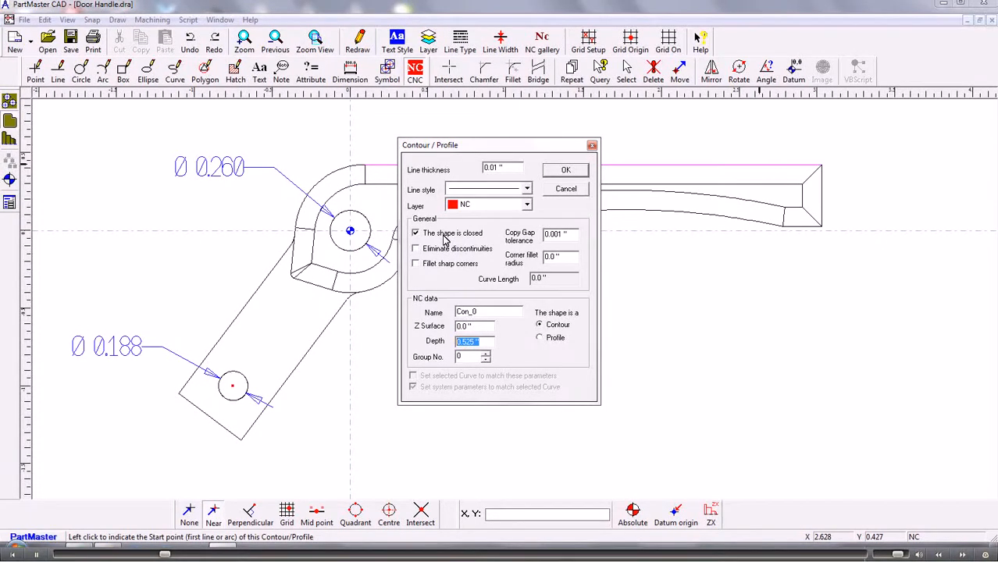
left_click(566, 172)
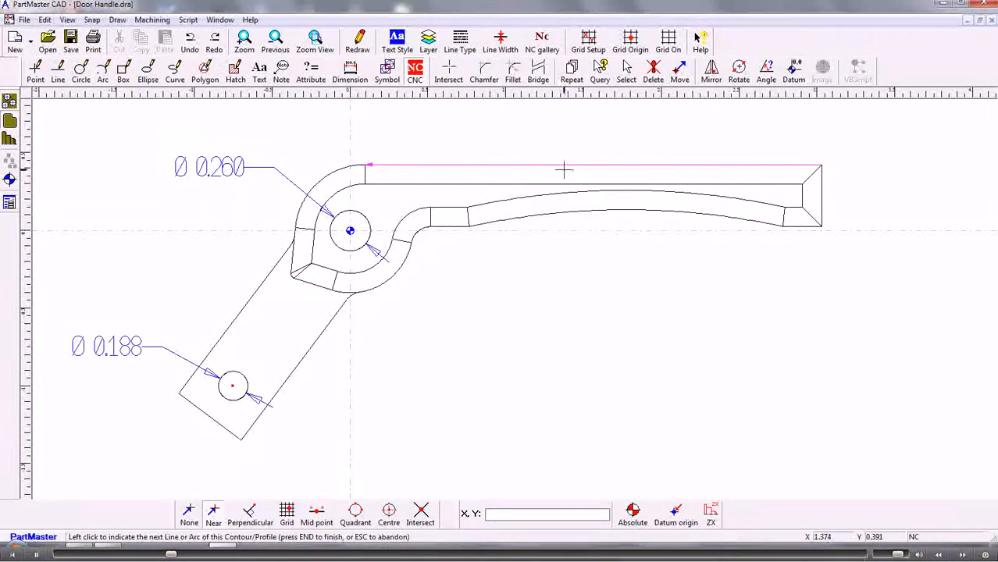
- Continue the contour counterclockwise through the large upper arc, left edge, rounded tip, slanted lower edge and outer arc below the pivot hole
scroll(510, 173, "up", 1)
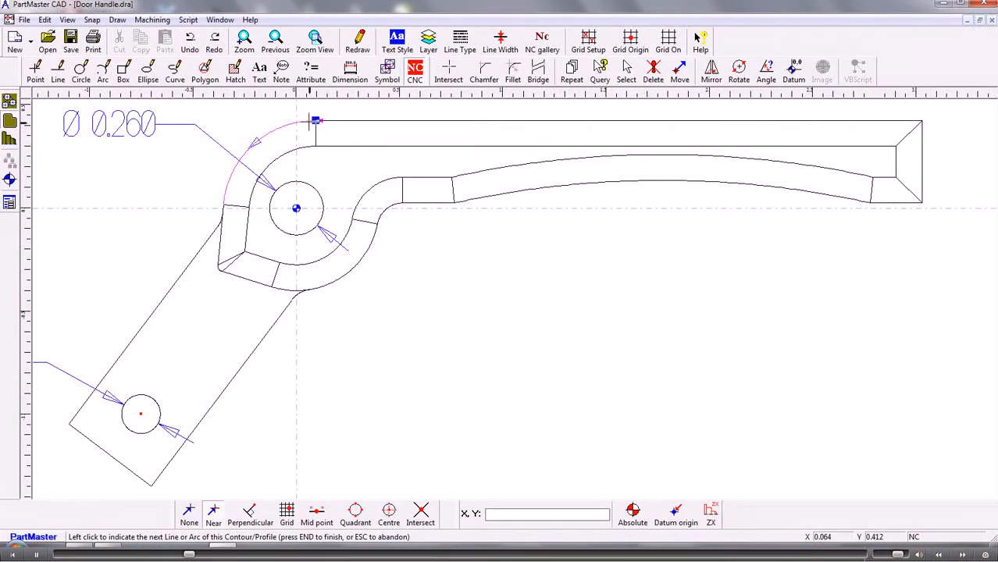
left_click(316, 122)
left_click(301, 121)
scroll(193, 224, "up", 2)
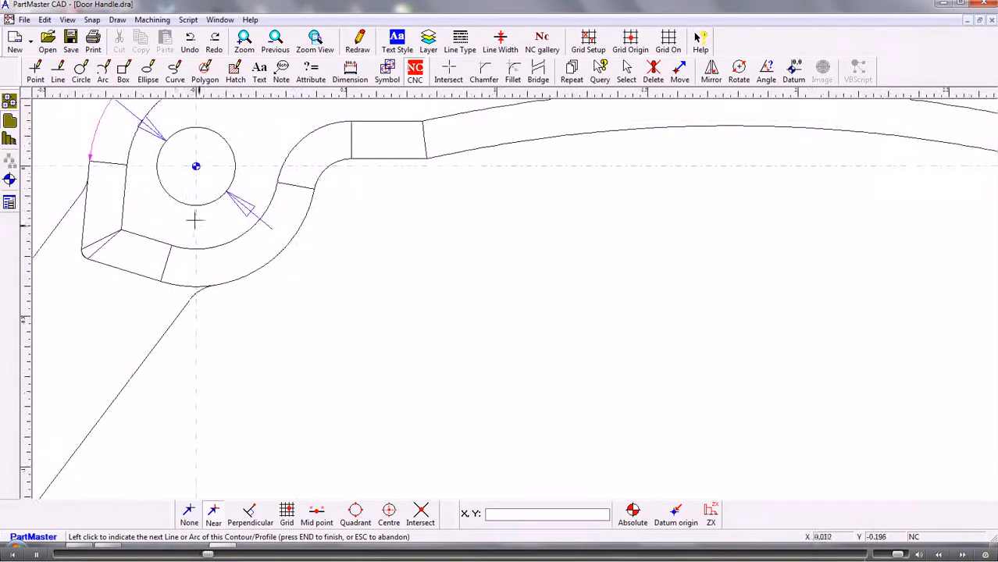
middle_click_drag(184, 205, 616, 296)
scroll(539, 266, "up", 2)
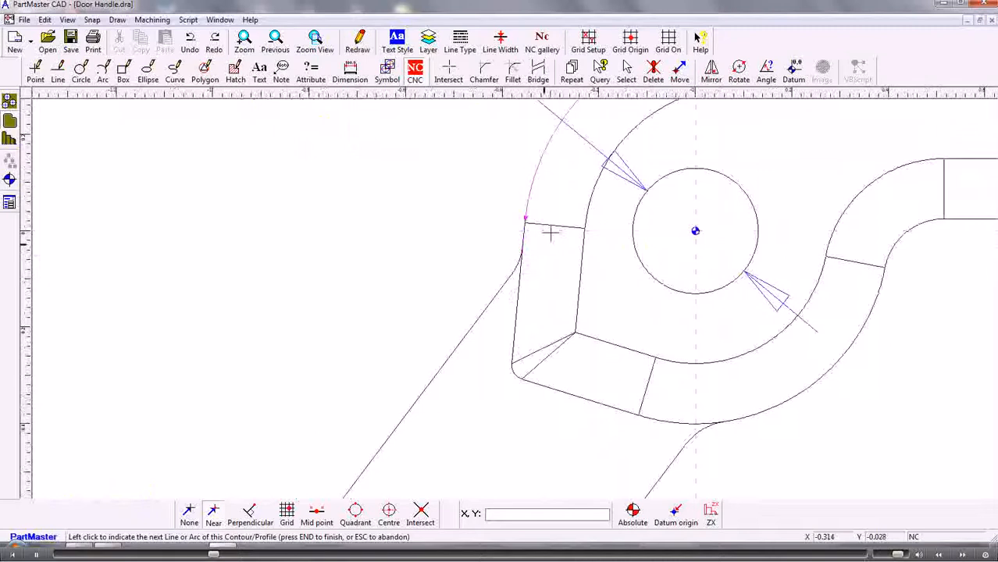
left_click(525, 225)
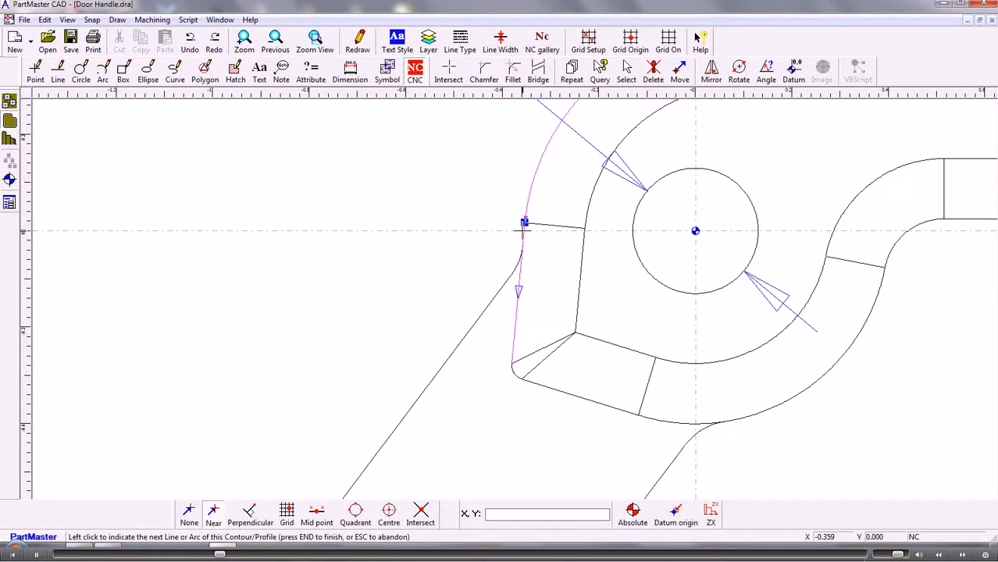
left_click(513, 363)
left_click(544, 383)
left_click(657, 417)
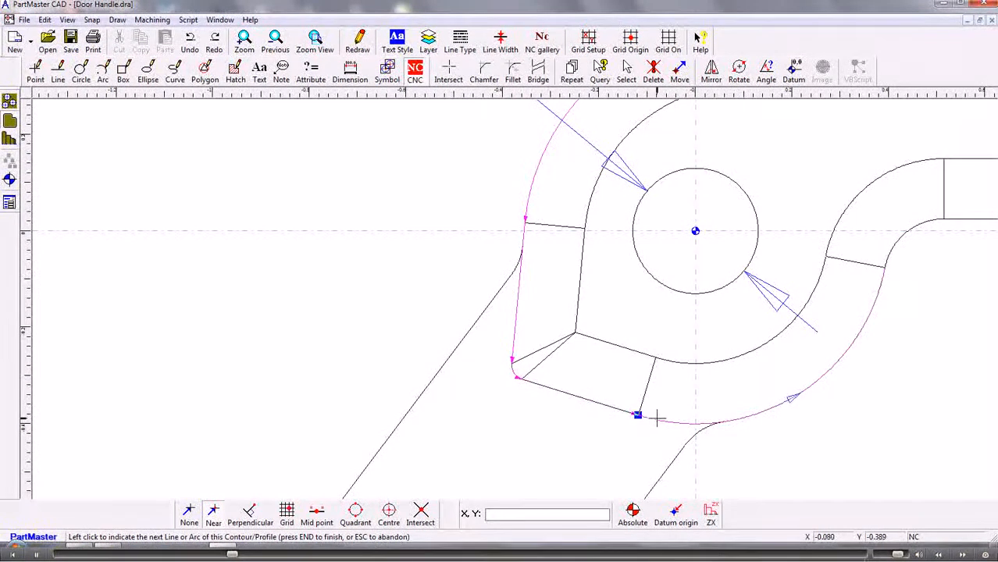
- Close the contour through the small concave arc, the curved underside of the grip and its squared end
left_click(895, 247)
left_click(967, 219)
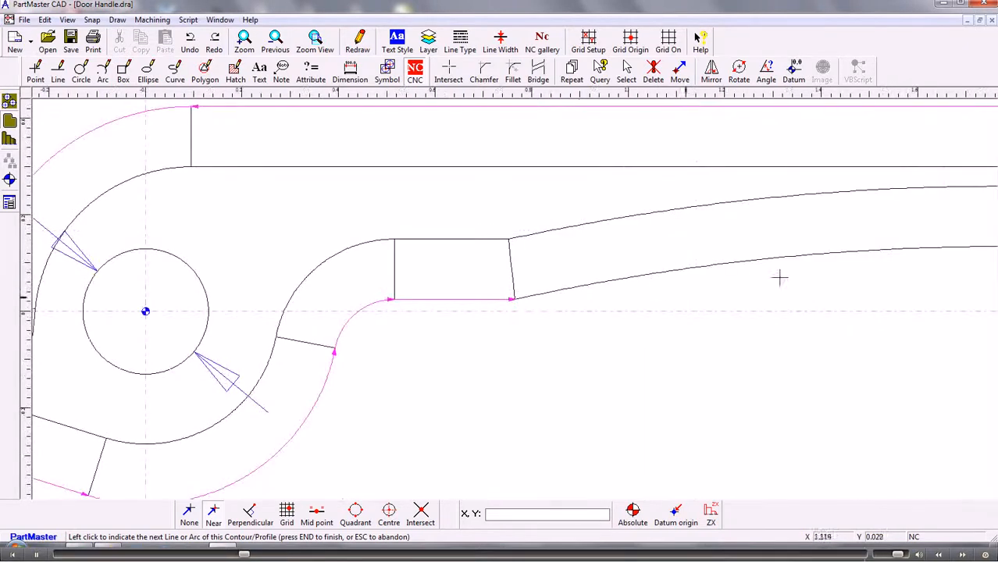
left_click(538, 295)
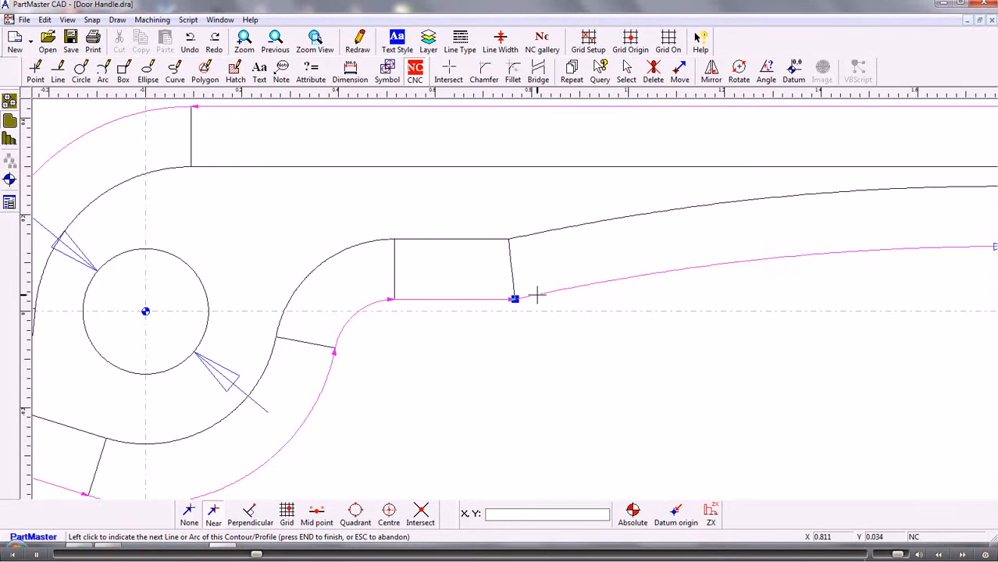
left_click(542, 300)
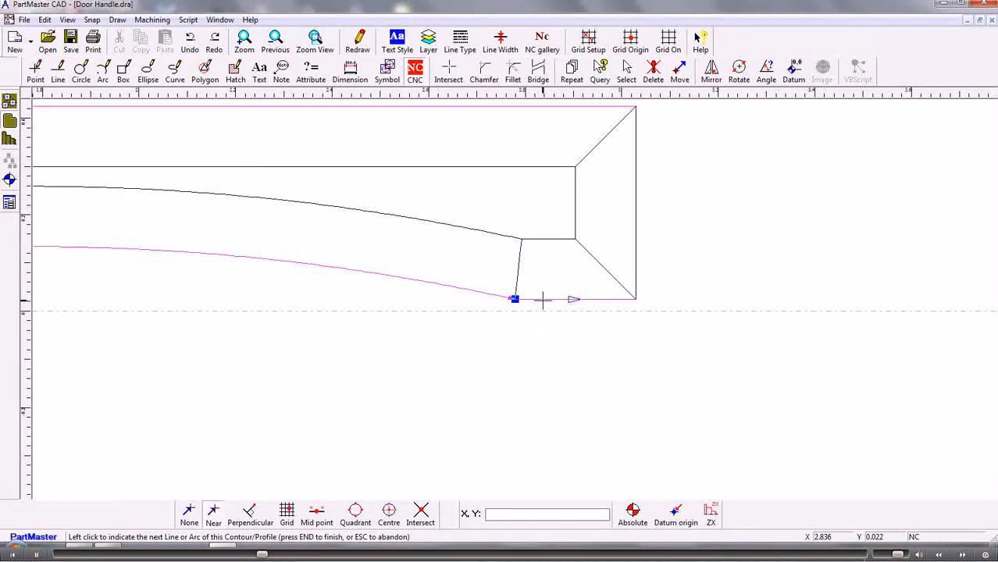
left_click(635, 267)
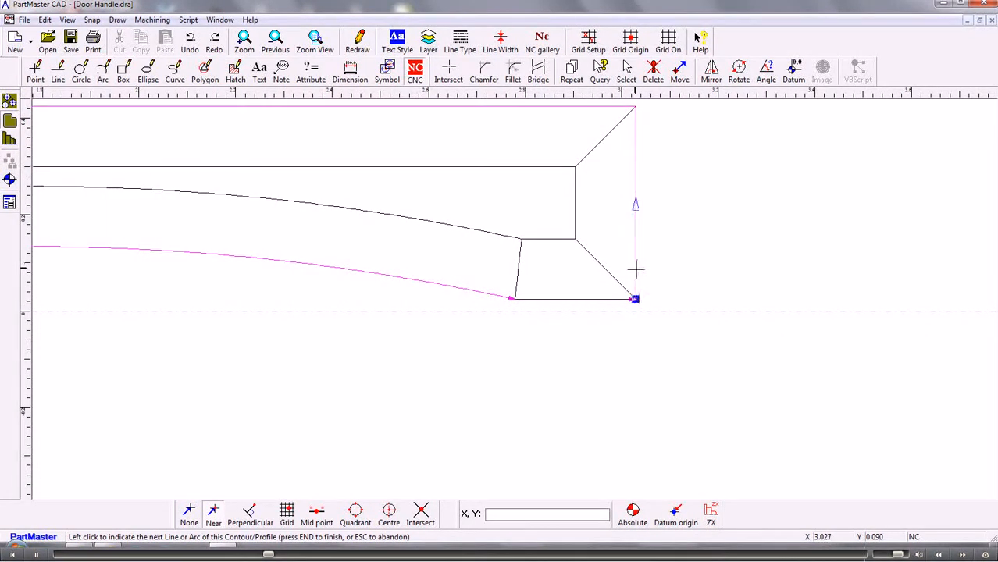
left_click(541, 305)
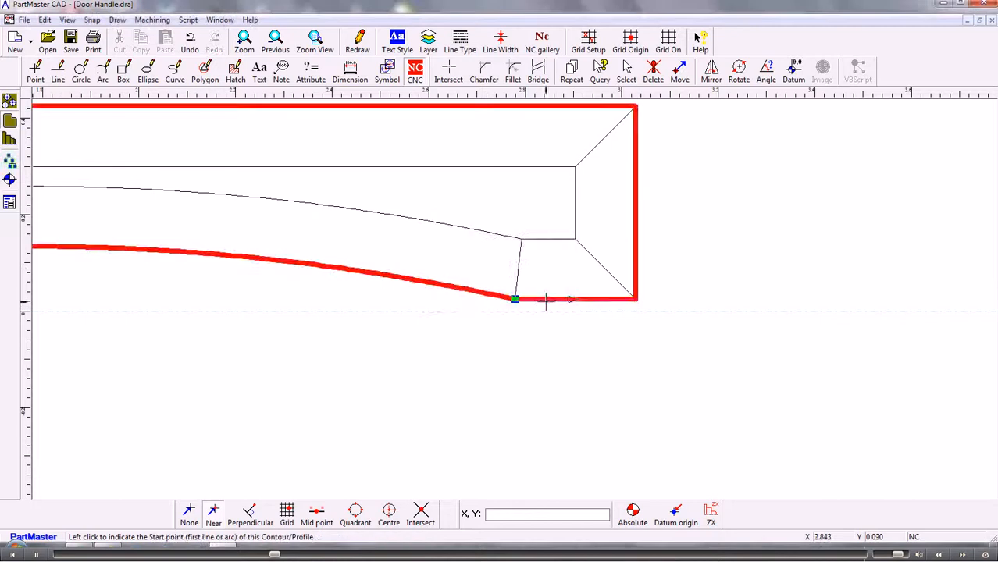
- Undo the closed NC contour traced around the handle's outer edge
scroll(375, 281, "down", 2)
middle_click_drag(422, 278, 602, 254)
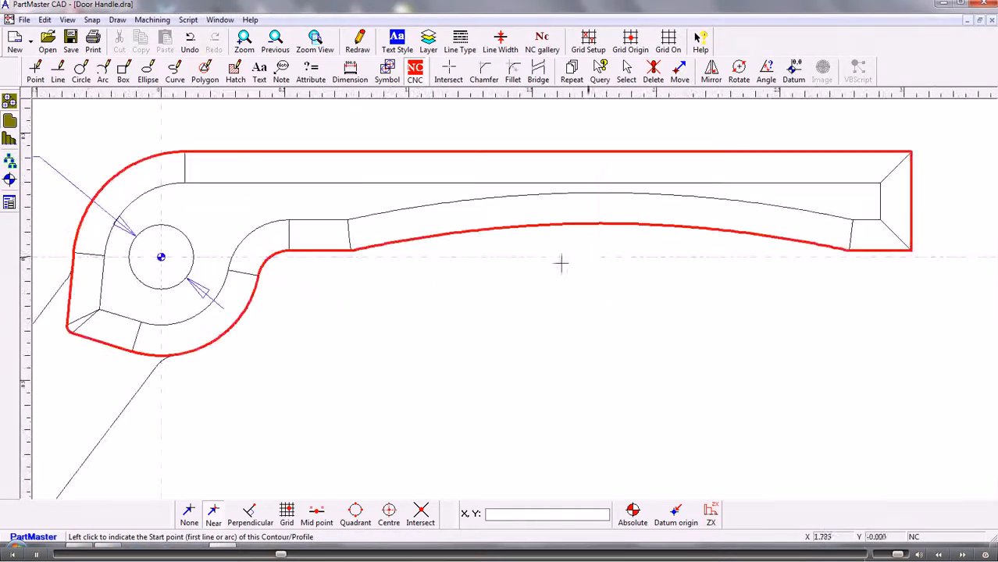
scroll(422, 272, "down", 1)
middle_click_drag(470, 268, 522, 262)
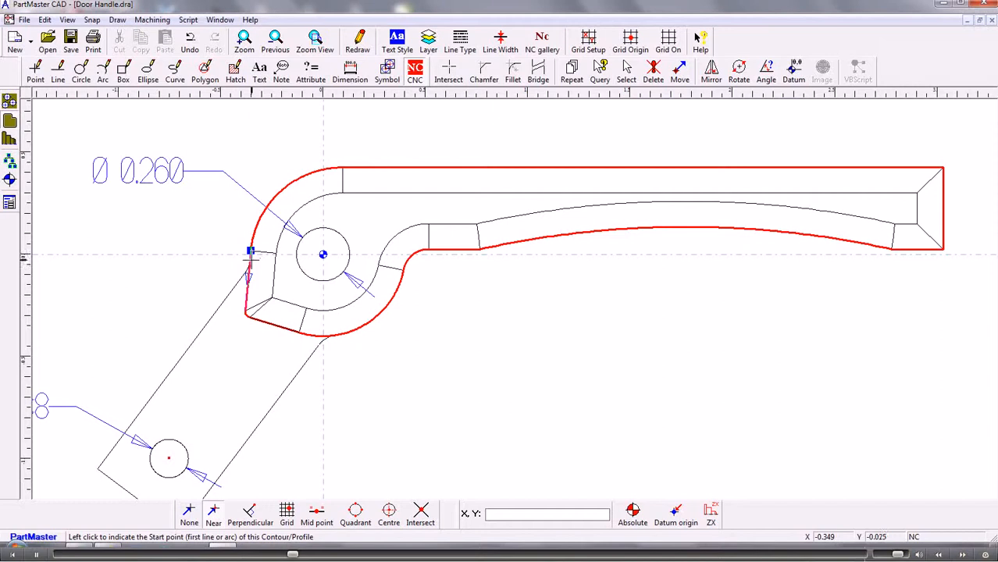
left_click(214, 309)
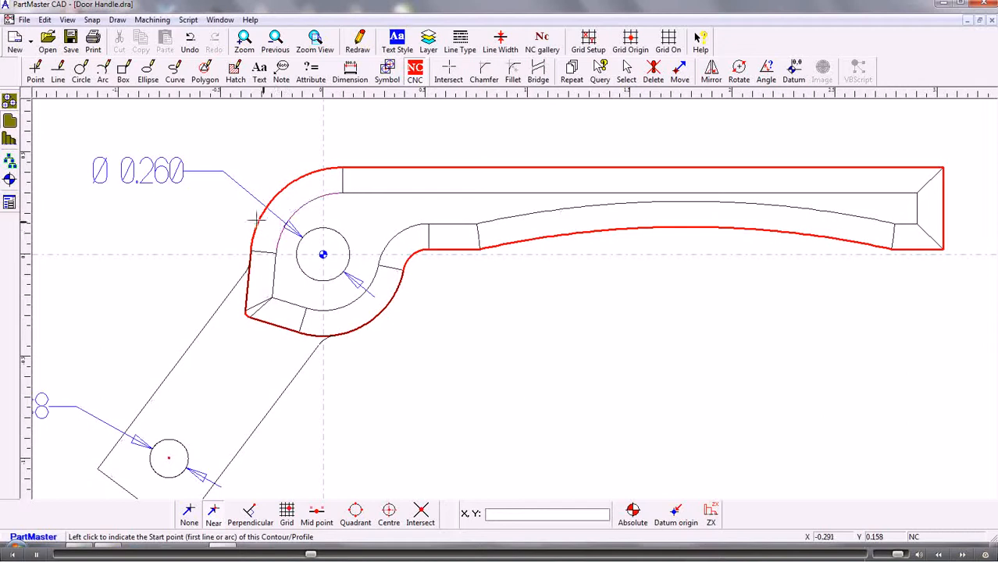
left_click(190, 42)
- Intersect the handle's left edge line with the small fillet arc where the diagonal arm's upper side meets it
scroll(140, 222, "up", 3)
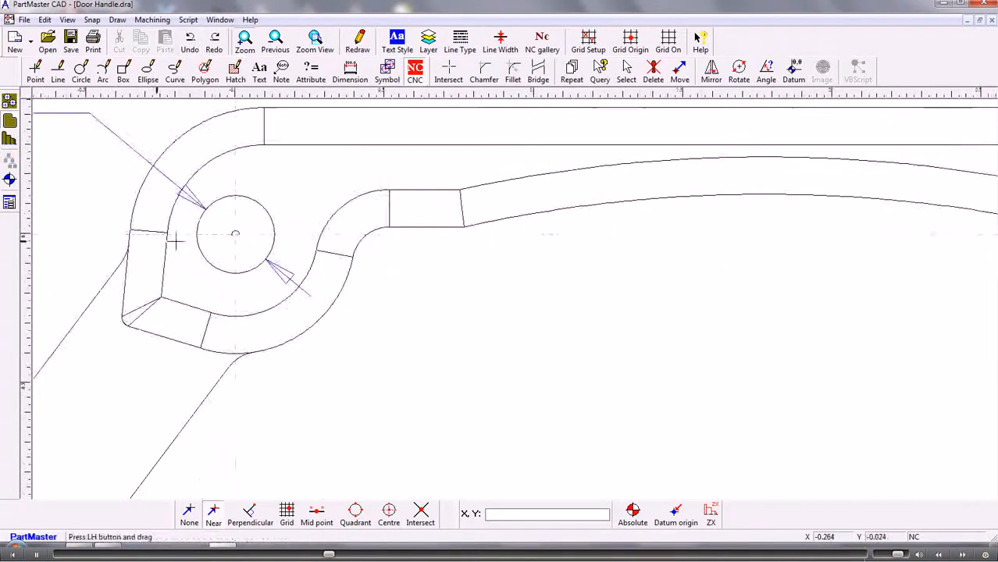
scroll(468, 220, "up", 1)
middle_click_drag(423, 201, 283, 269)
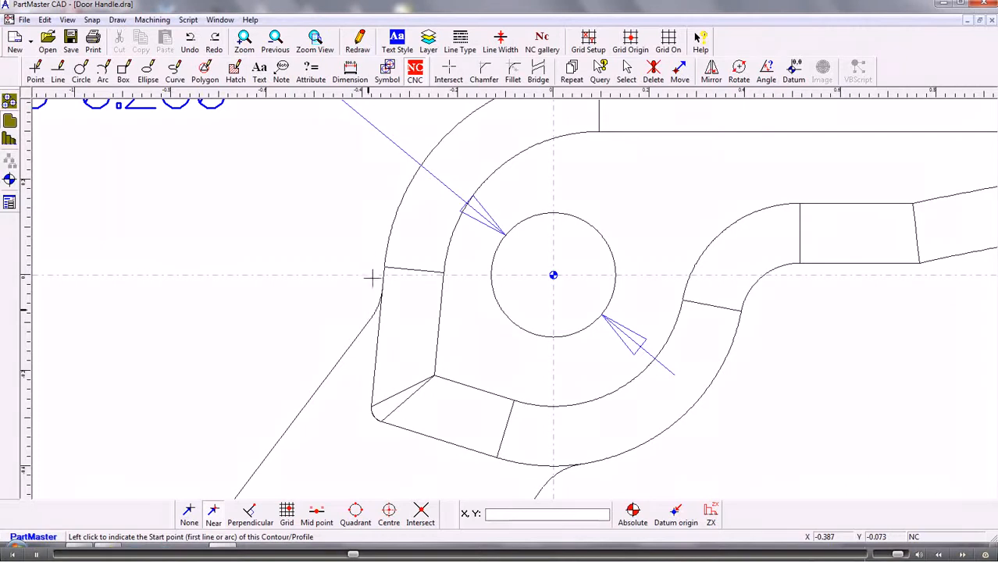
left_click(449, 72)
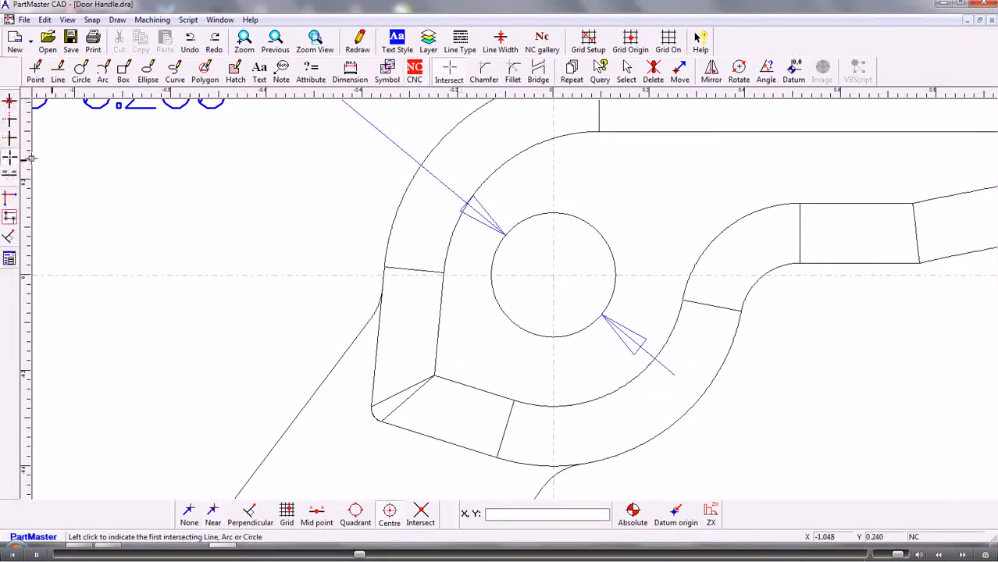
left_click(379, 332)
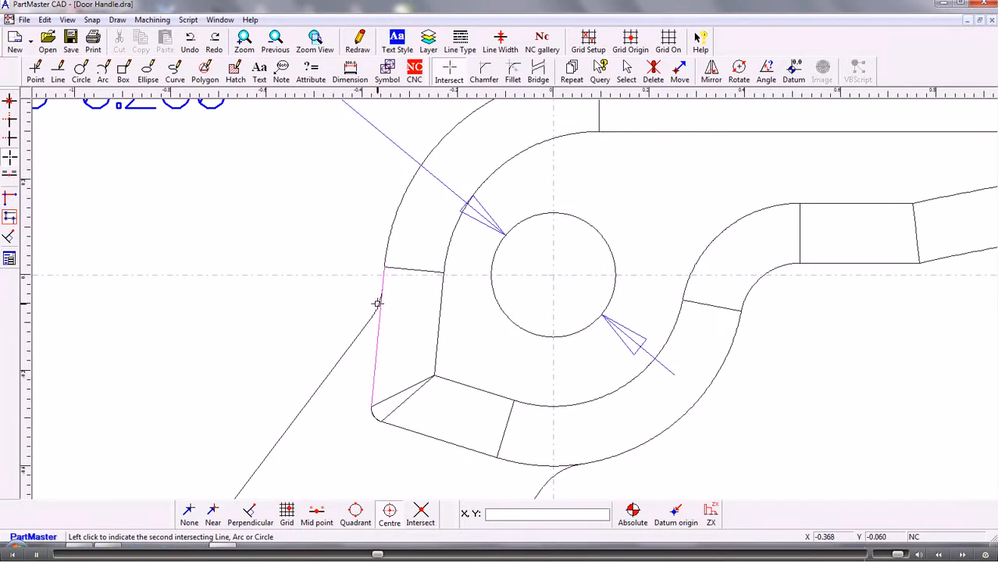
left_click(377, 303)
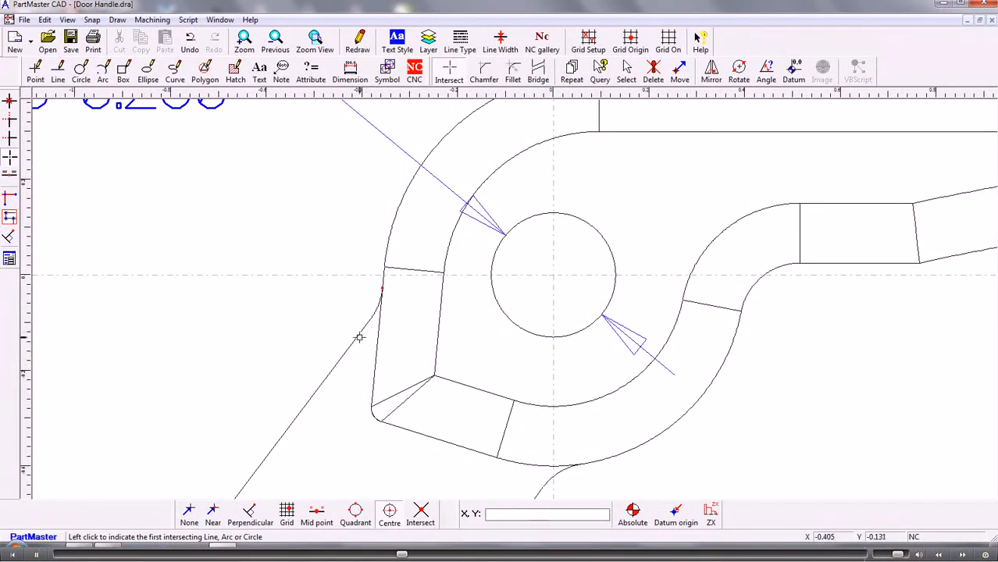
- Try to intersect the fillet arc on the arm's lower side with the handle's outer arc below the pivot hole
left_click_drag(506, 401, 357, 220)
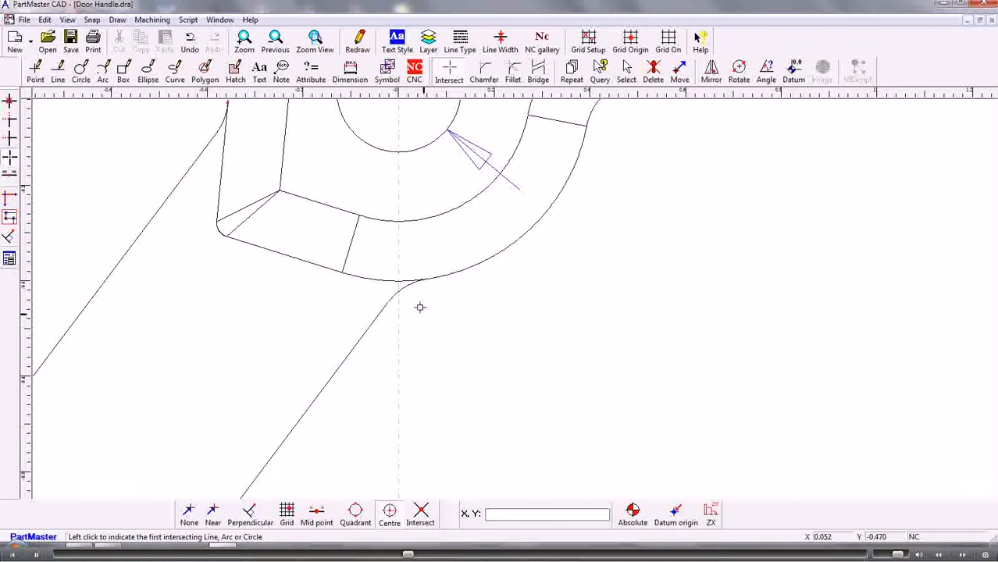
scroll(410, 292, "up", 2)
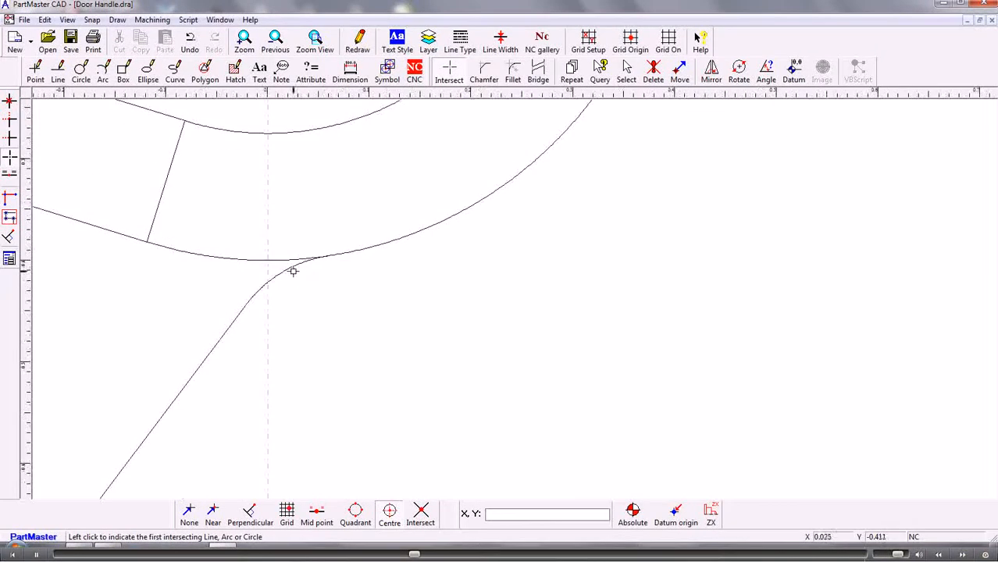
left_click(287, 269)
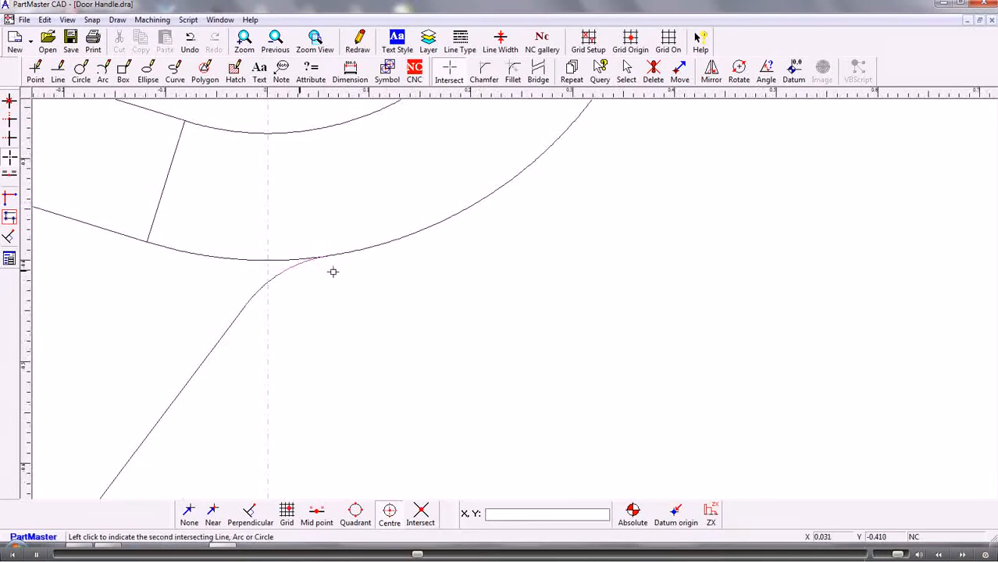
left_click(371, 246)
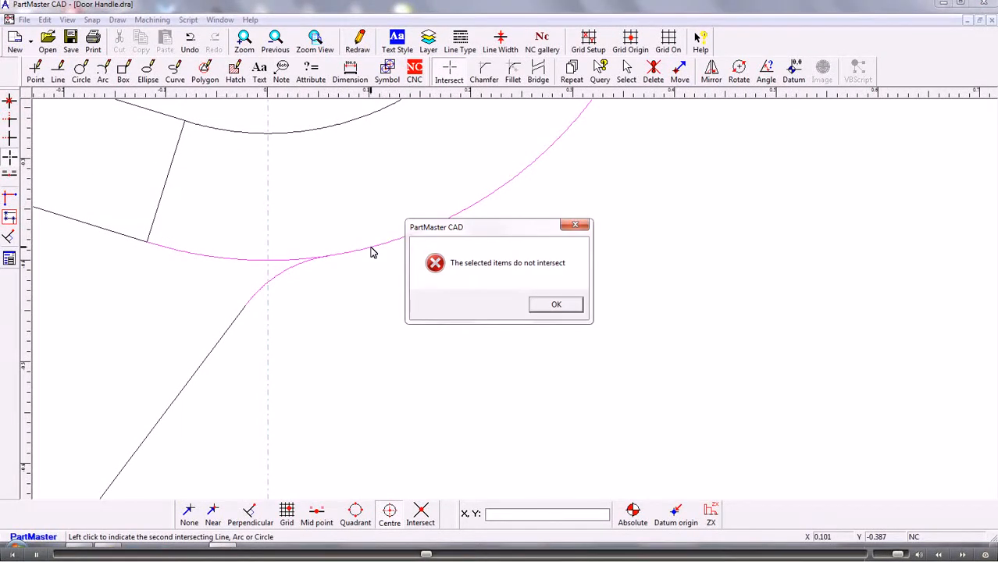
left_click(556, 305)
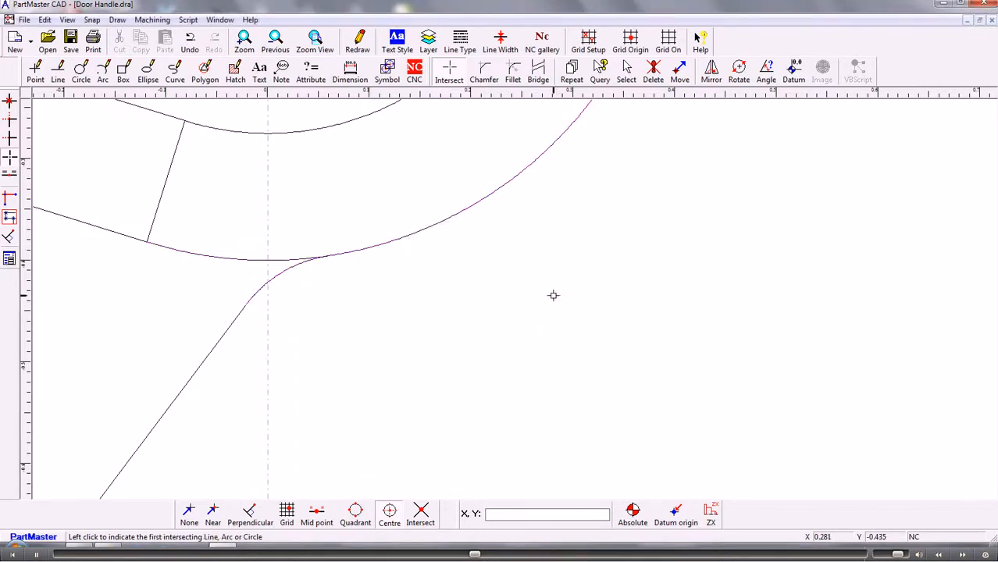
- Dimension the radius of the fillet arc on the arm's lower side, and undo the dimension
scroll(457, 283, "down", 1)
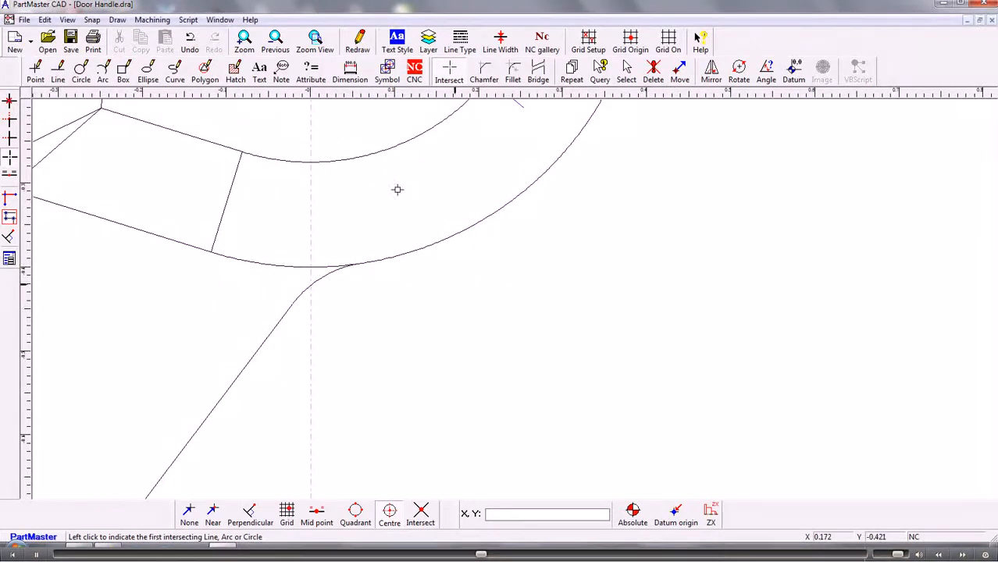
left_click(351, 71)
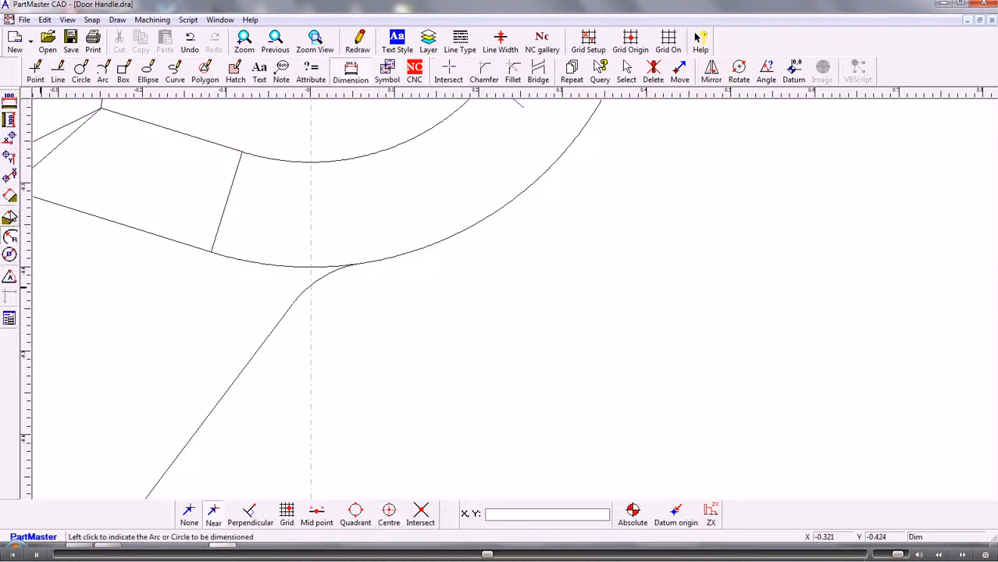
left_click(12, 241)
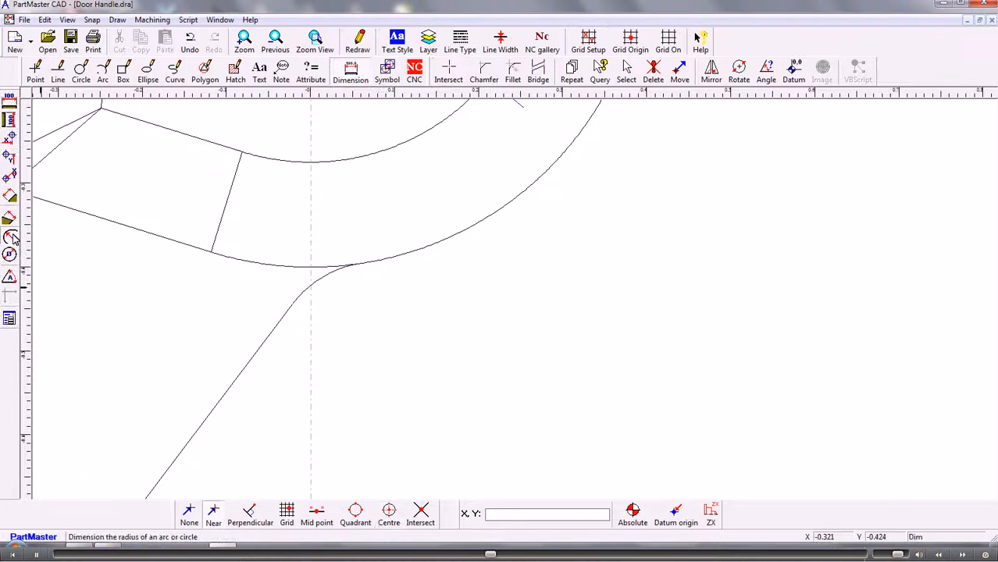
left_click(319, 276)
left_click(361, 334)
left_click(513, 364)
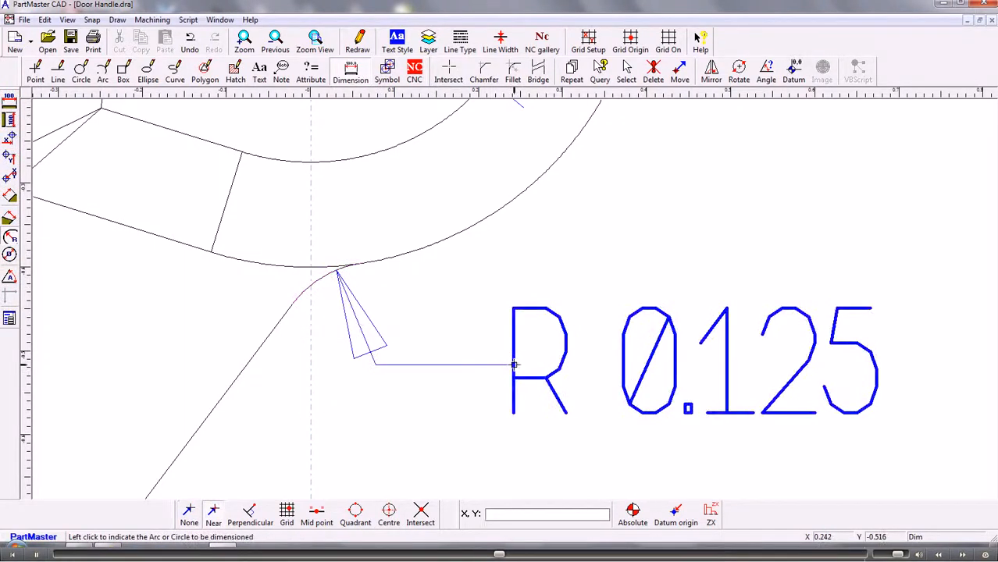
left_click(190, 45)
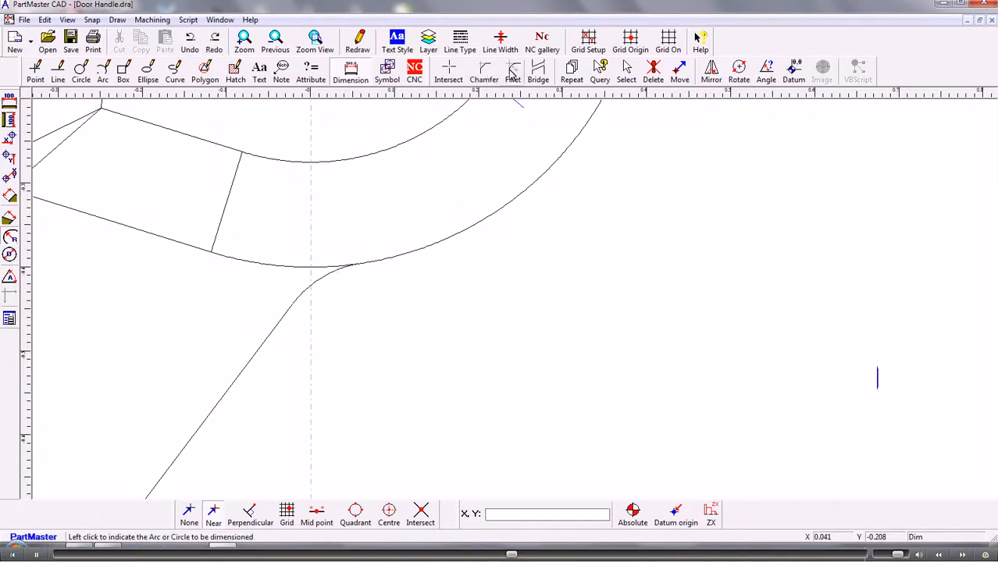
- Delete the fillet arc on the arm's lower side and recreate the fillet between the arm's lower line and the handle's outer arc
left_click(654, 72)
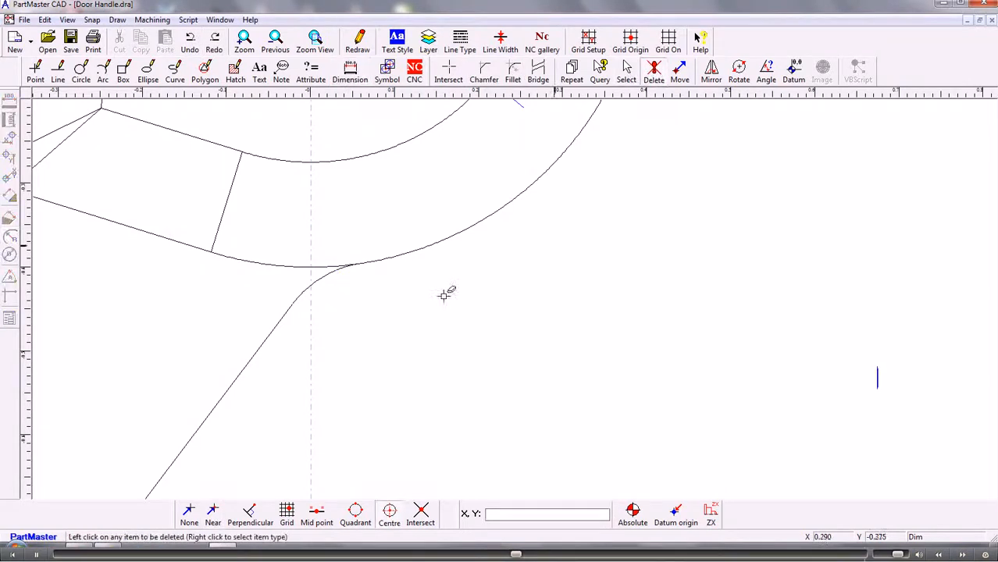
left_click(322, 275)
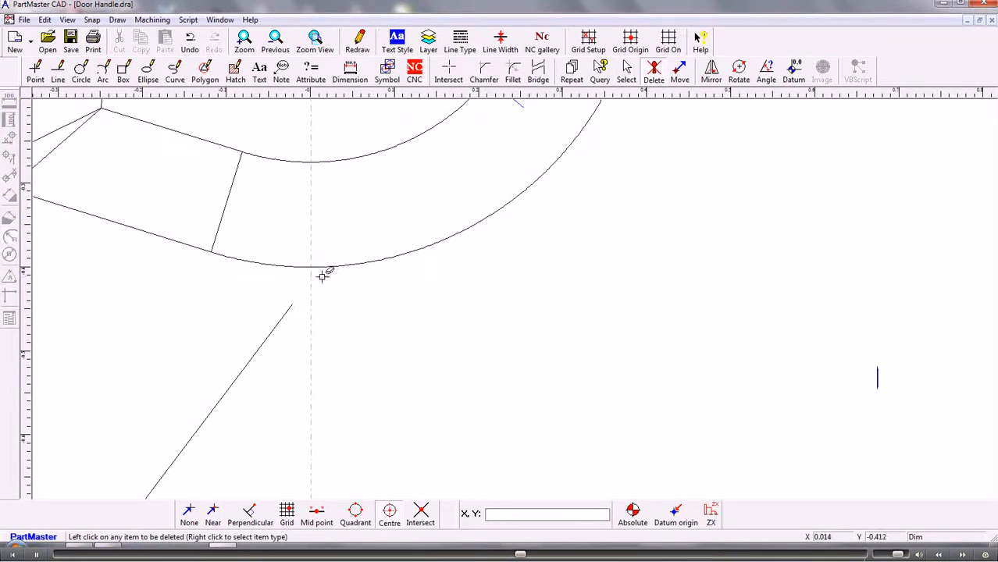
left_click(513, 75)
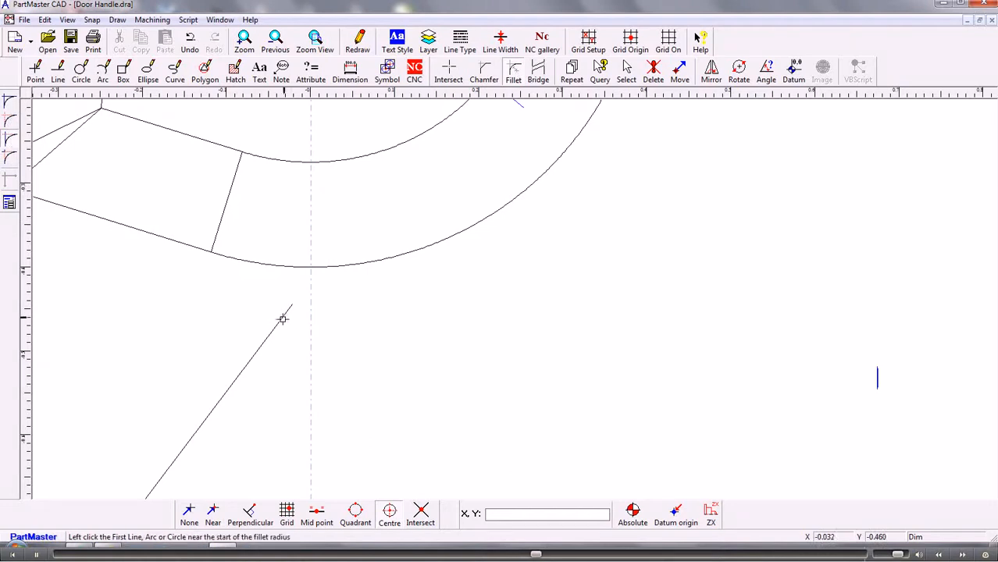
left_click(274, 327)
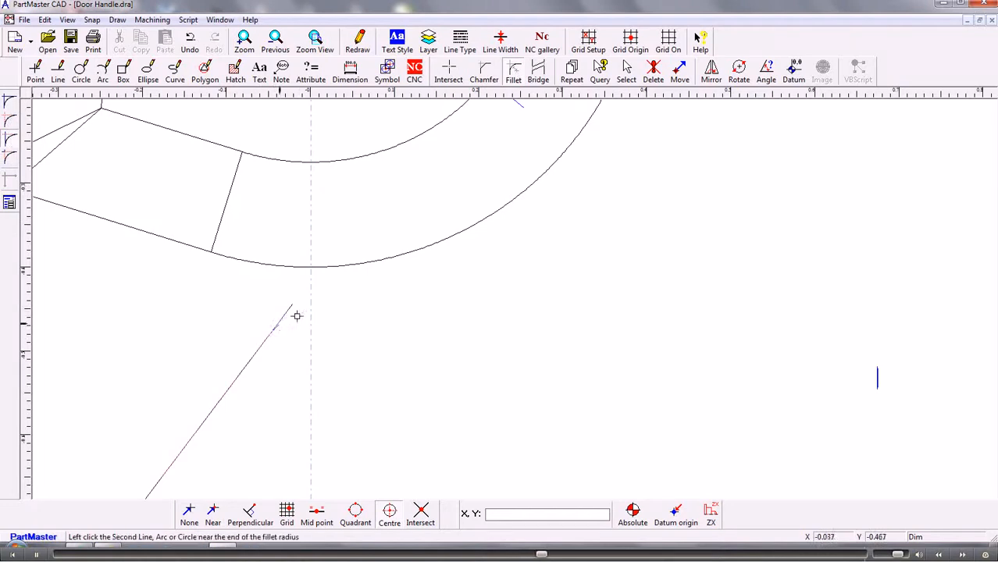
left_click(346, 266)
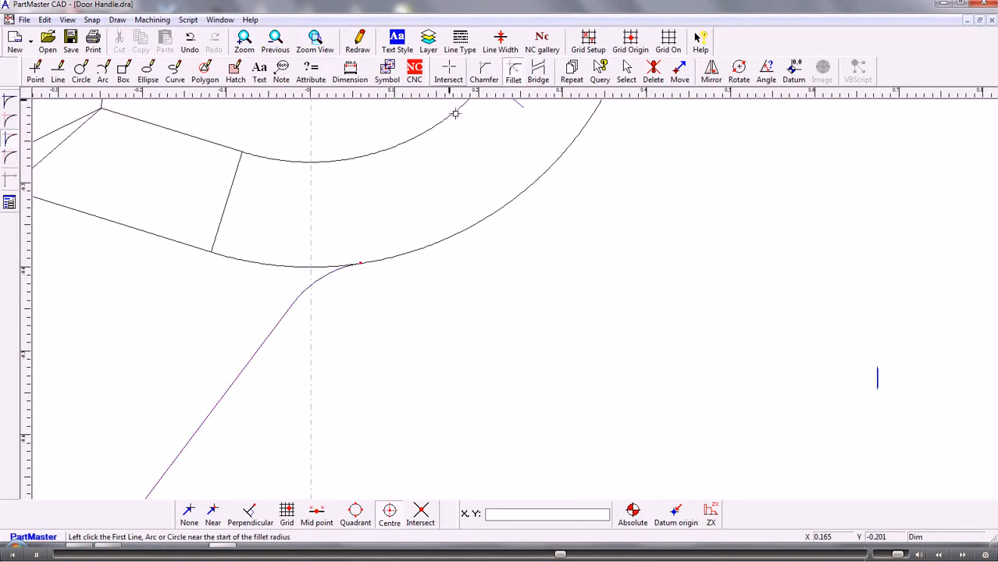
- Intersect the handle's outer arc below the pivot hole with the new fillet arc on the arm's lower side
left_click(448, 72)
left_click(449, 75)
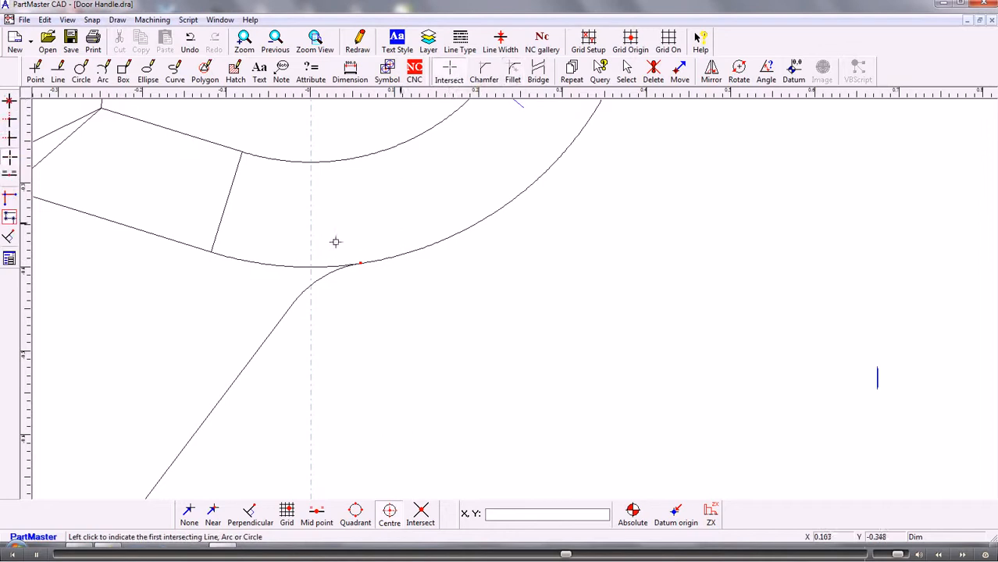
left_click(305, 267)
left_click(313, 283)
- Start a closed NC contour from the handle's long upper edge, with a 0.525 inch depth on the NC layer
scroll(336, 314, "down", 3)
scroll(305, 304, "down", 1)
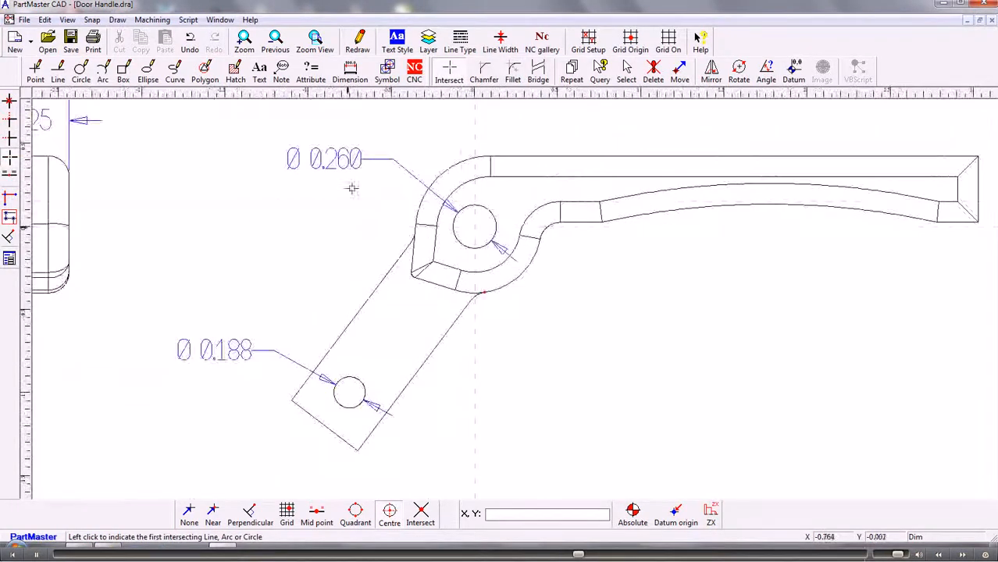
left_click(414, 72)
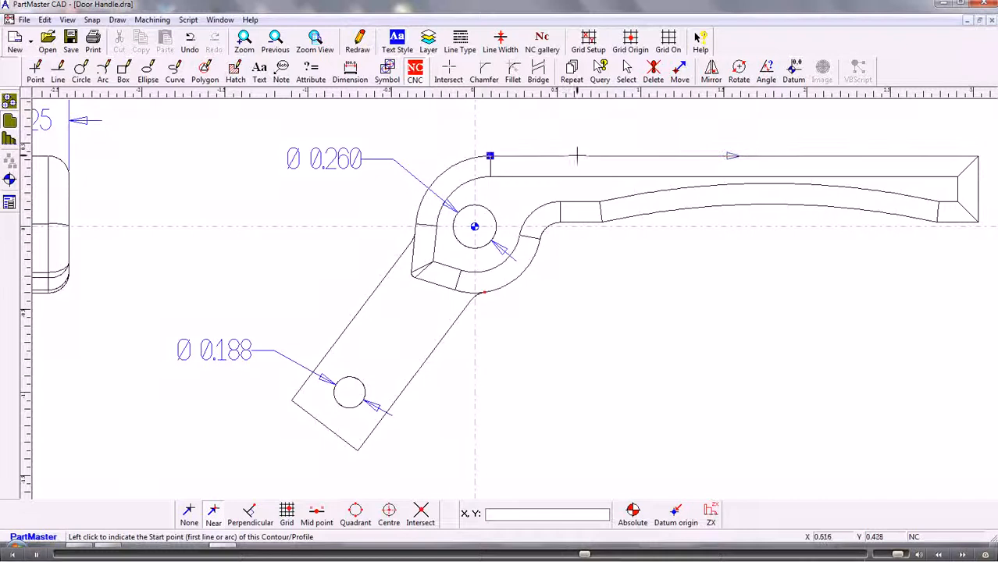
left_click(736, 162)
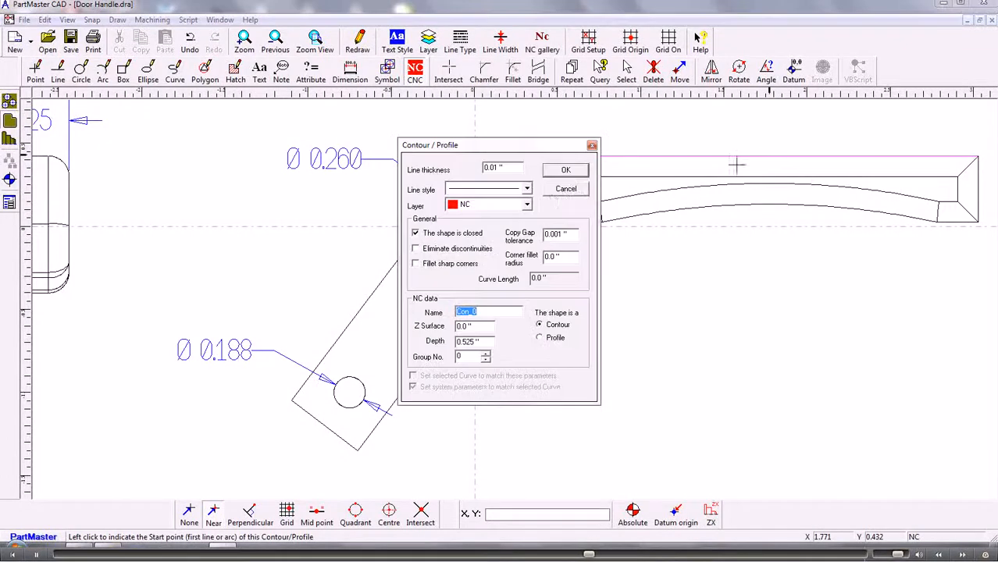
left_click(559, 171)
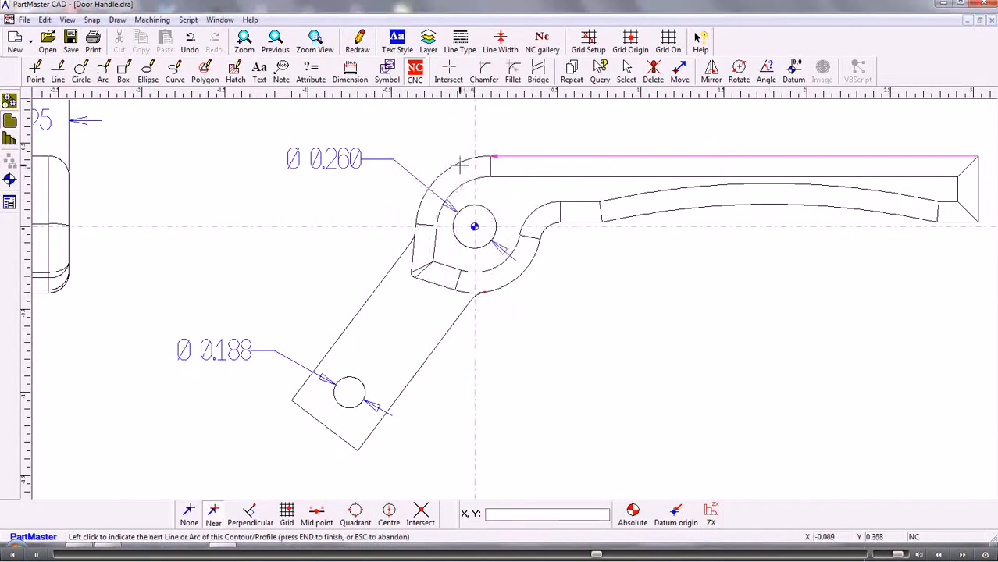
- Trace the contour down the handle's short left edge, around its small corner arc and along the sloped edge to the lower fillet junction
scroll(448, 192, "up", 4)
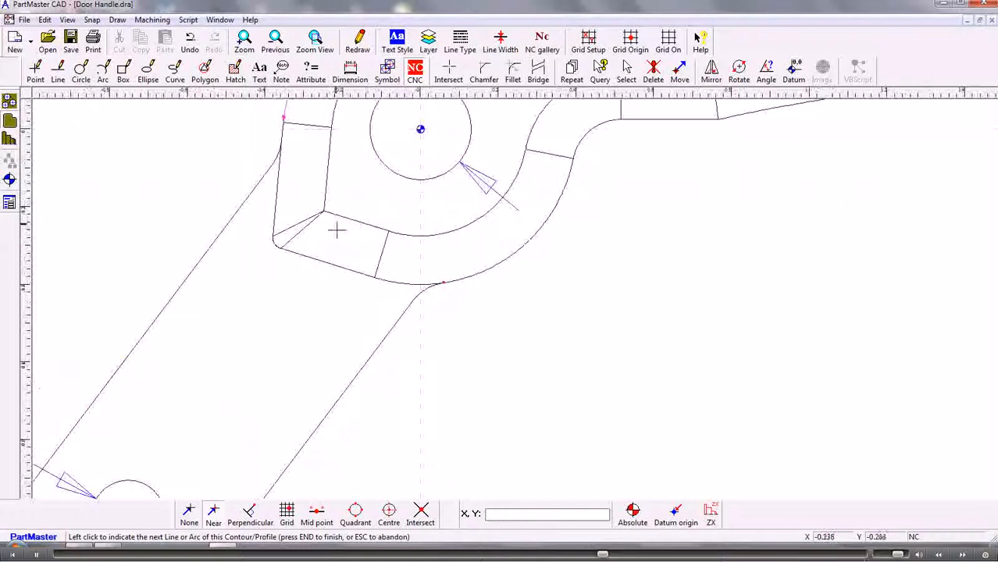
scroll(442, 337, "up", 1)
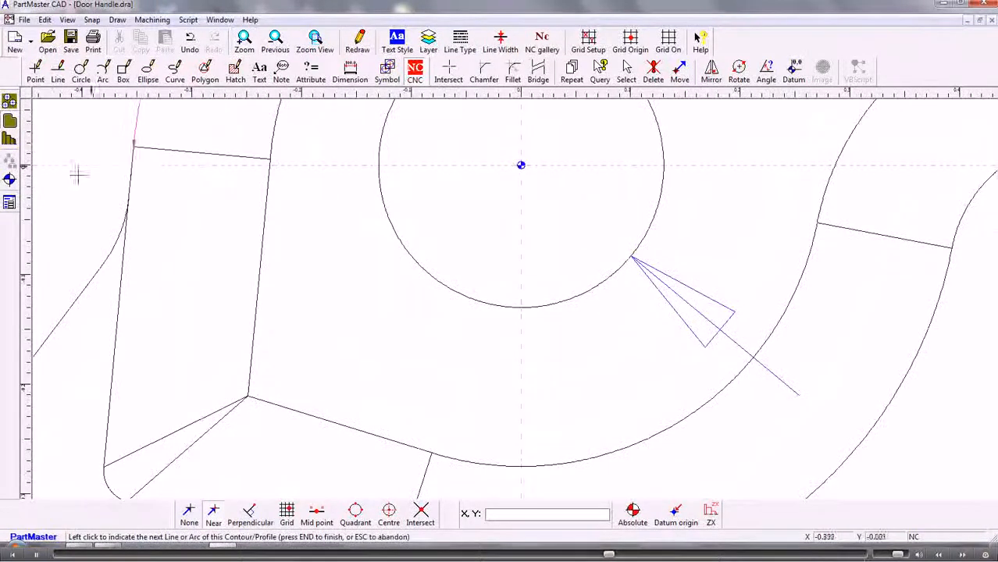
left_click(131, 163)
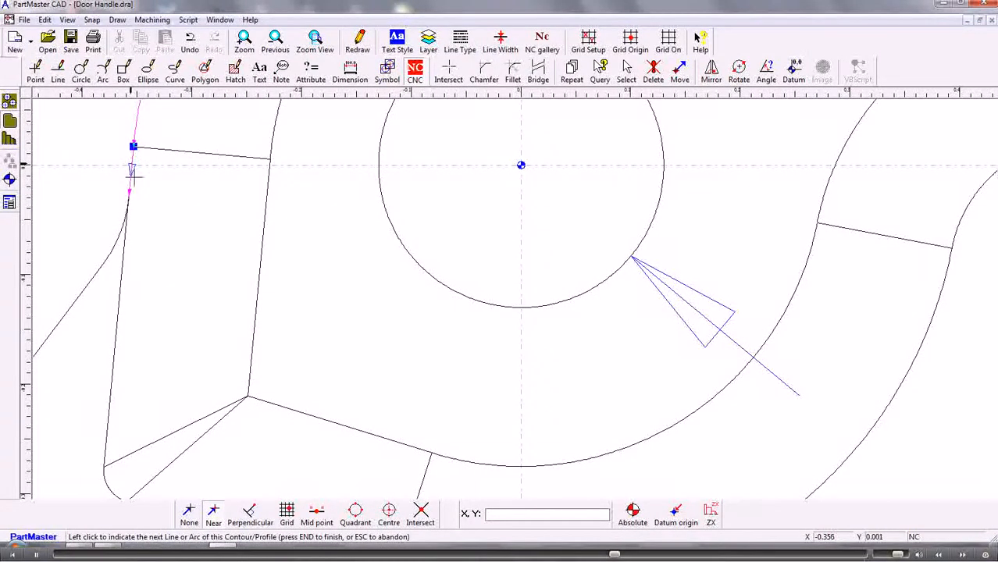
left_click(121, 272)
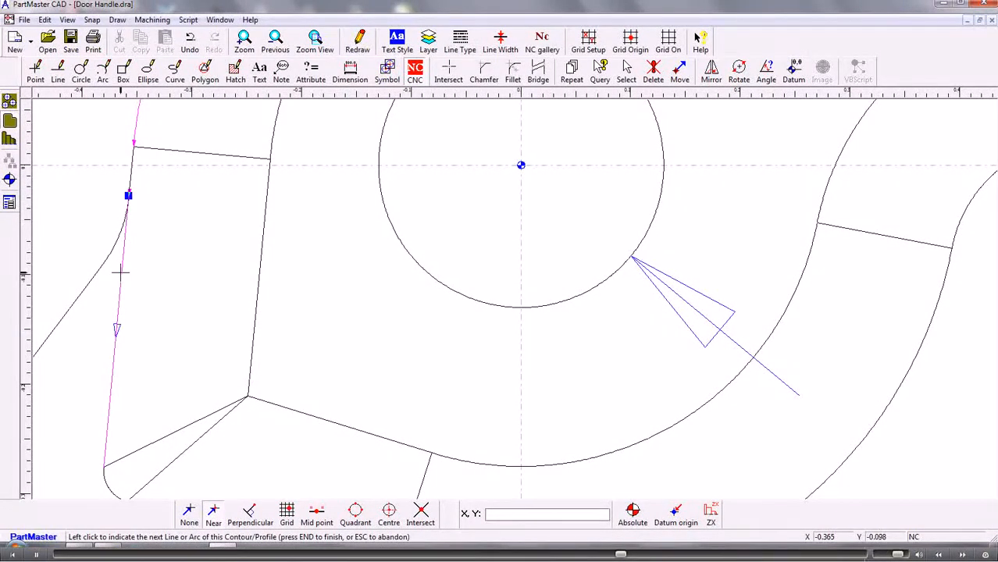
left_click(103, 461)
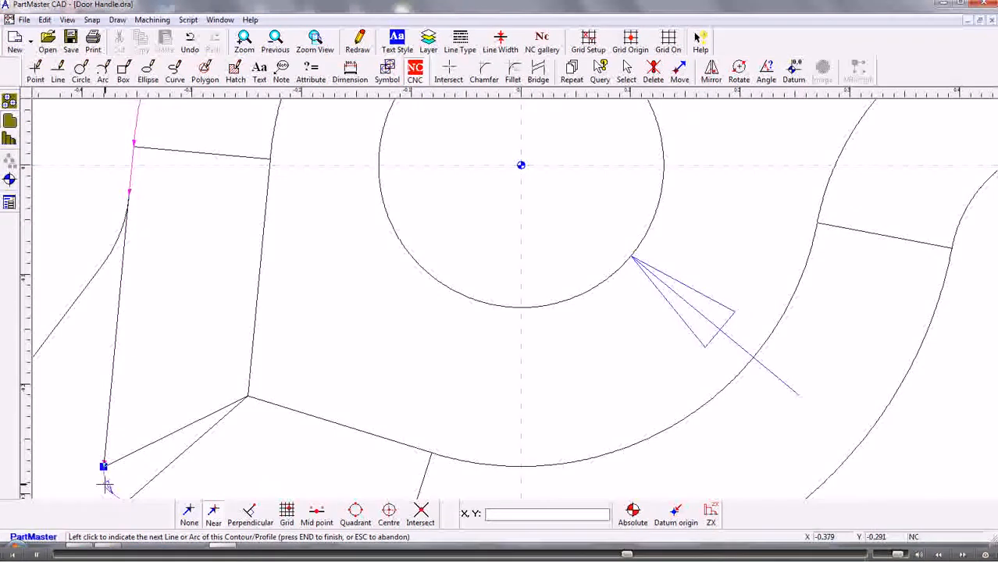
left_click(556, 311)
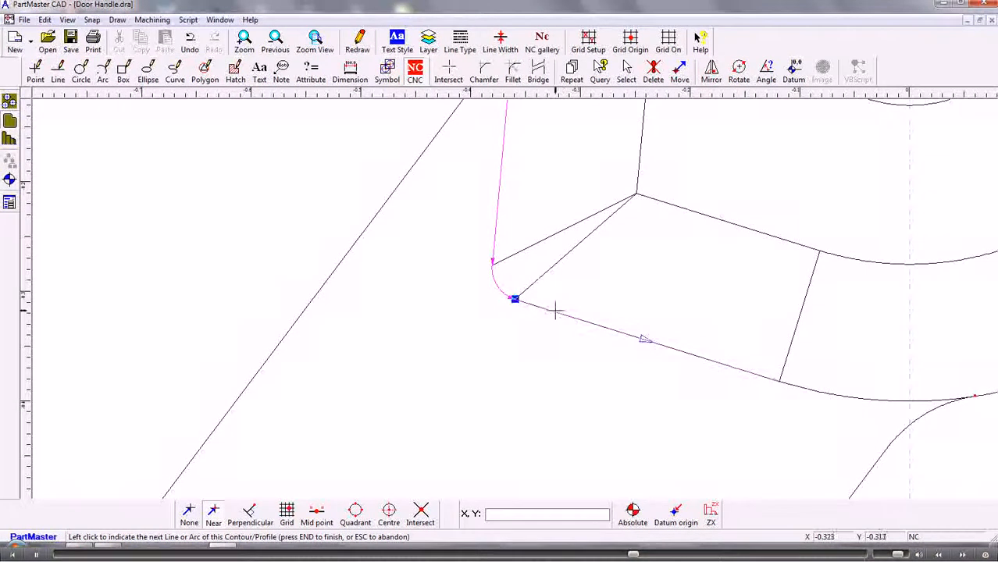
left_click(830, 392)
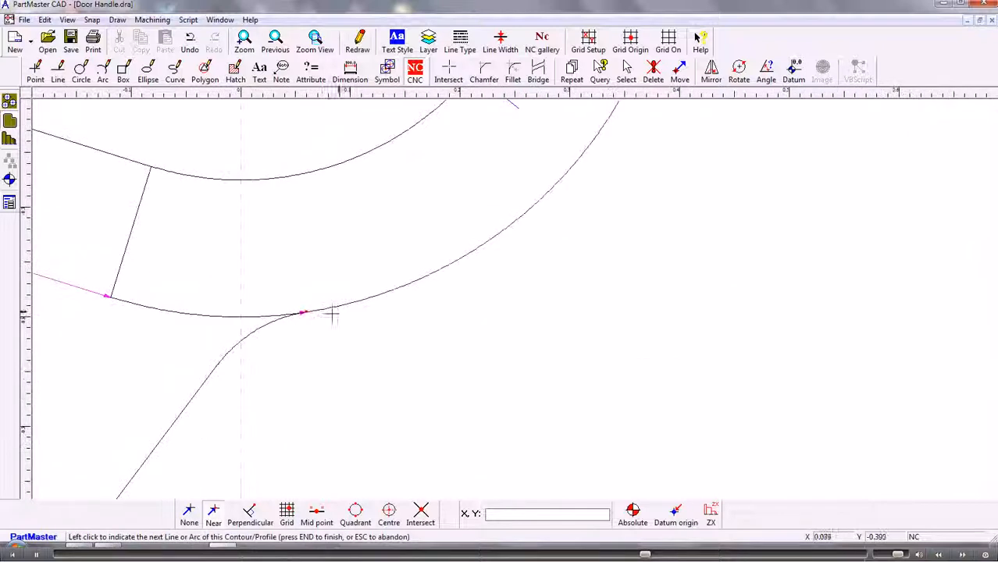
- Continue tracing the handle's outer arc, concave arc, underside edges and far end until the contour closes
left_click(335, 310)
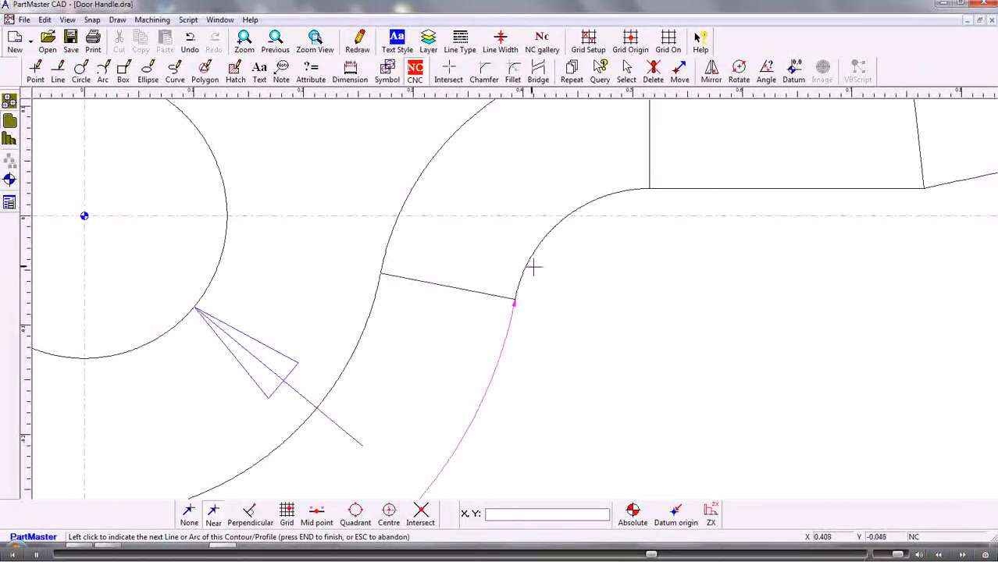
left_click(526, 265)
left_click(697, 189)
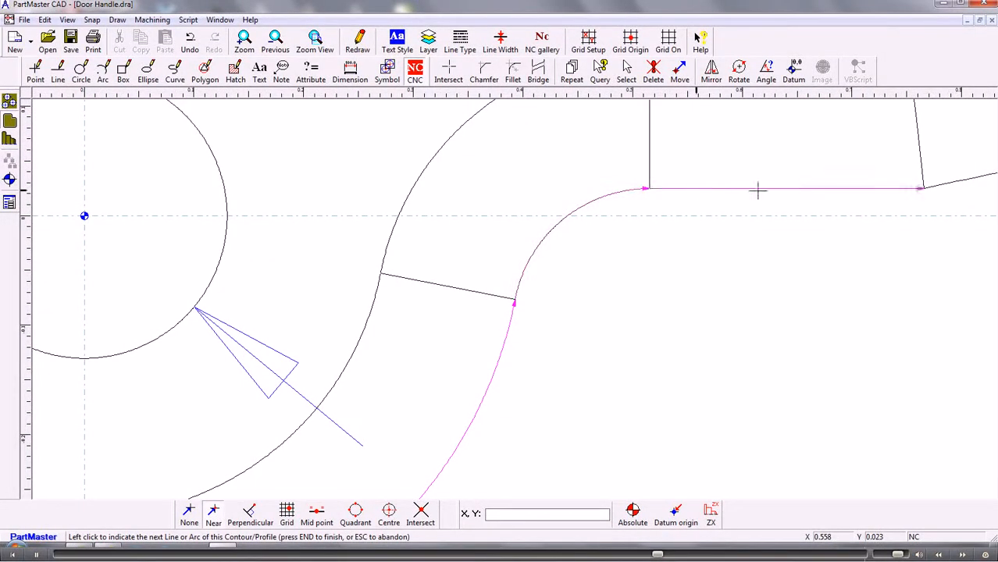
left_click(936, 185)
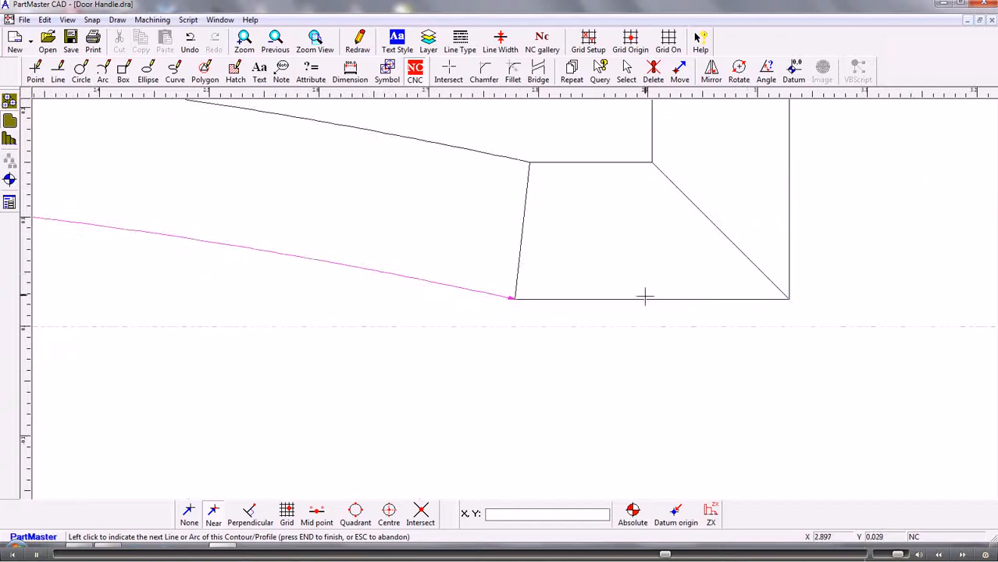
left_click(790, 230)
left_click(551, 310)
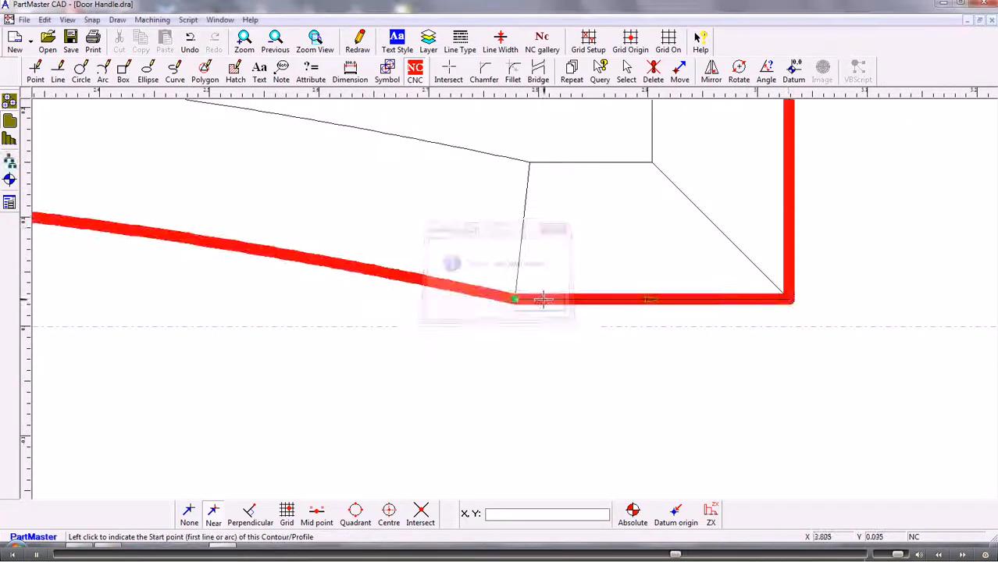
- Start a second closed NC contour from the handle's long upper edge, with its depth set to 0.65 inch
scroll(329, 267, "down", 5)
middle_click_drag(203, 274, 523, 269)
scroll(468, 266, "down", 3)
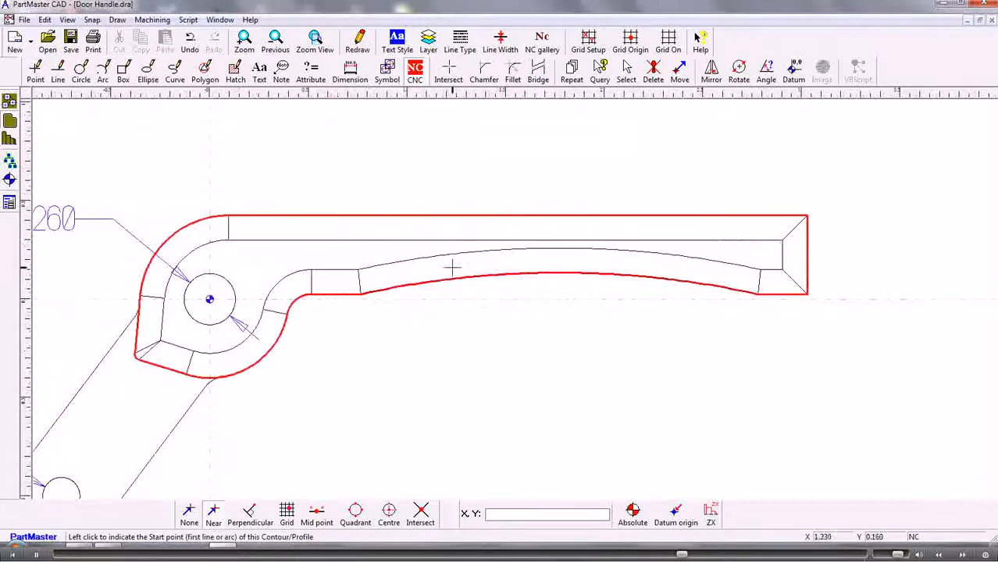
scroll(389, 290, "down", 1)
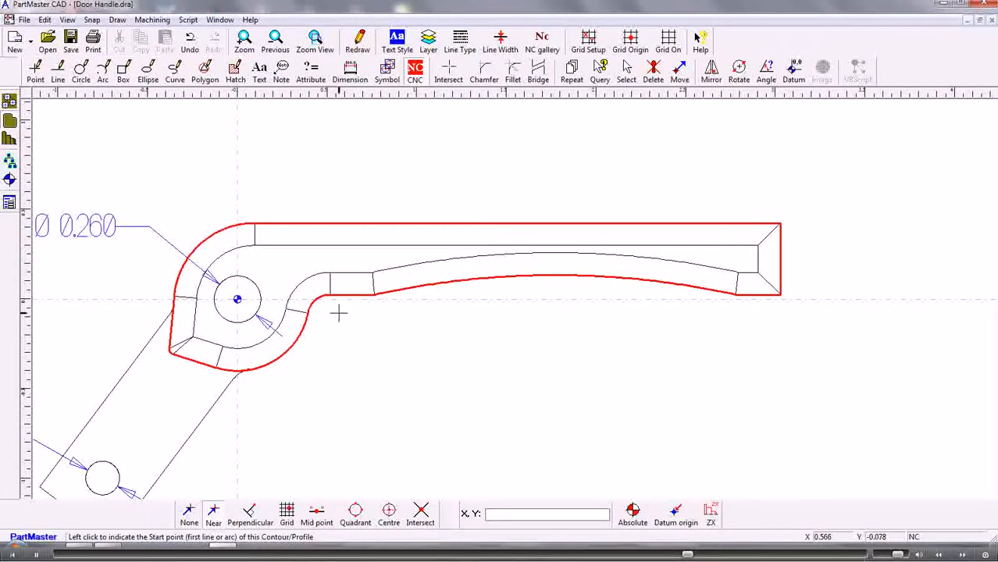
left_click(733, 224)
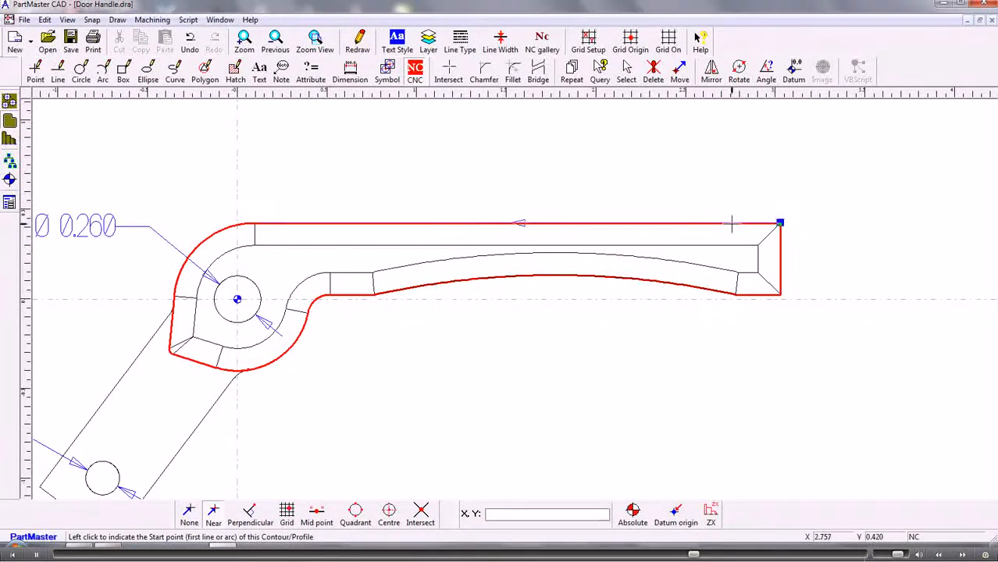
left_click(732, 224)
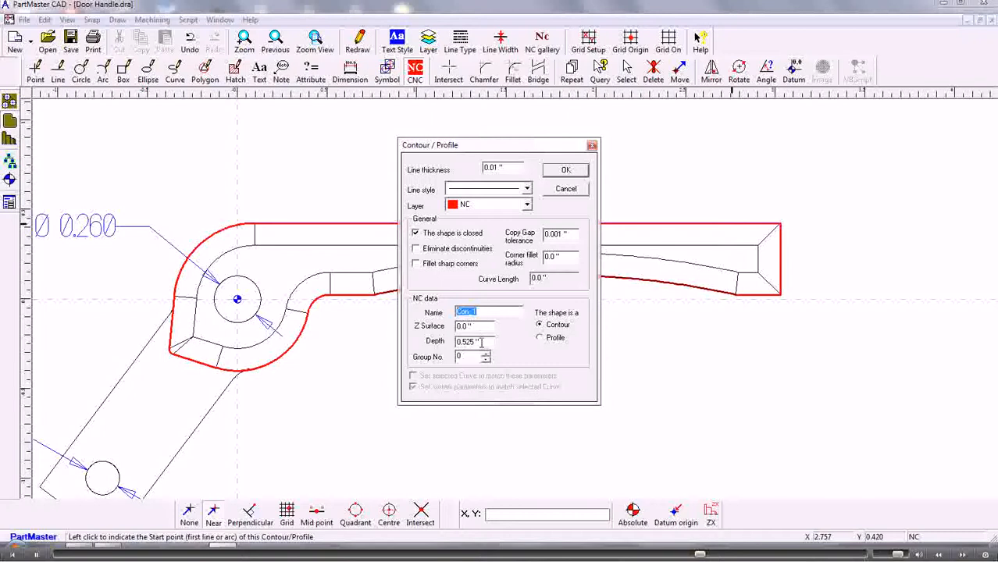
key("Tab")
key("Tab")
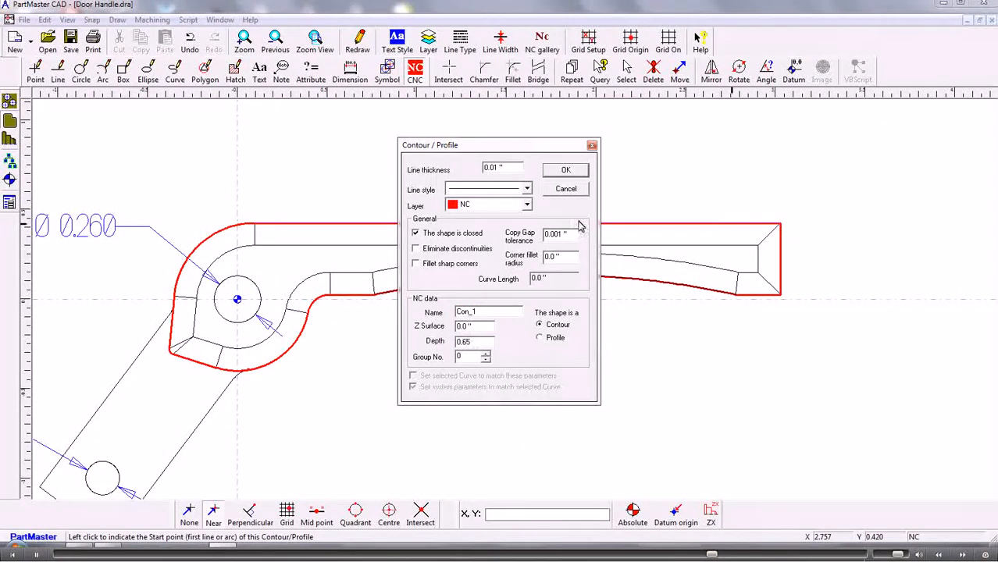
left_click(558, 172)
- Trace the second contour around the handle's large upper arc and down its short left edge onto the arm's upper fillet arc
left_click(251, 224)
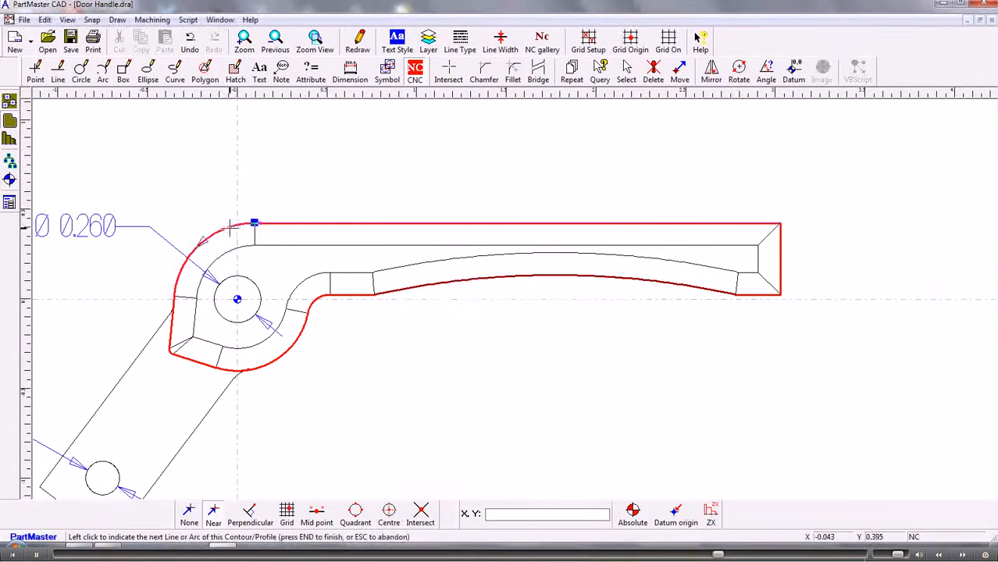
scroll(158, 294, "up", 1)
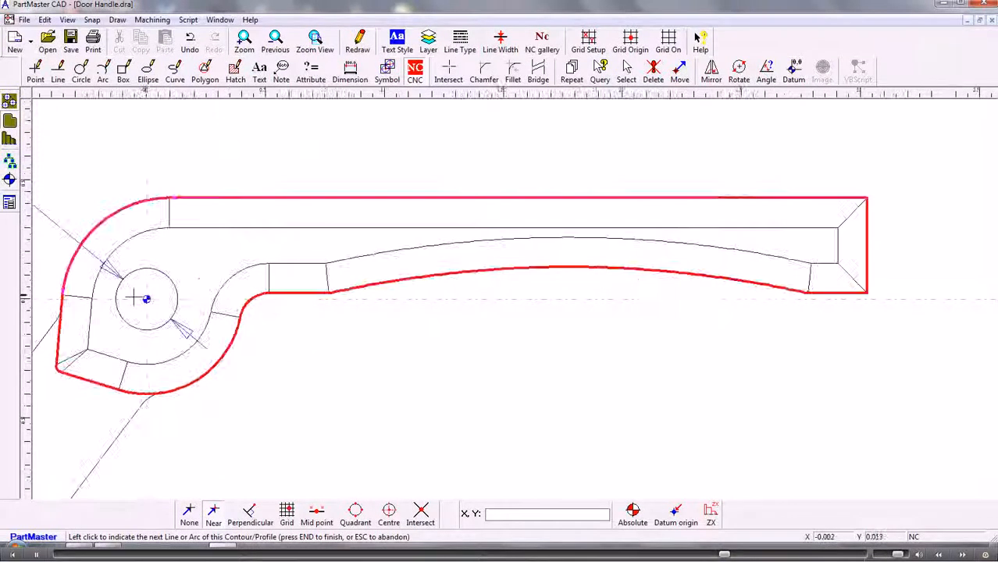
mouse_move(103, 299)
middle_mouse_down()
mouse_move(357, 268)
mouse_move(578, 199)
middle_mouse_up()
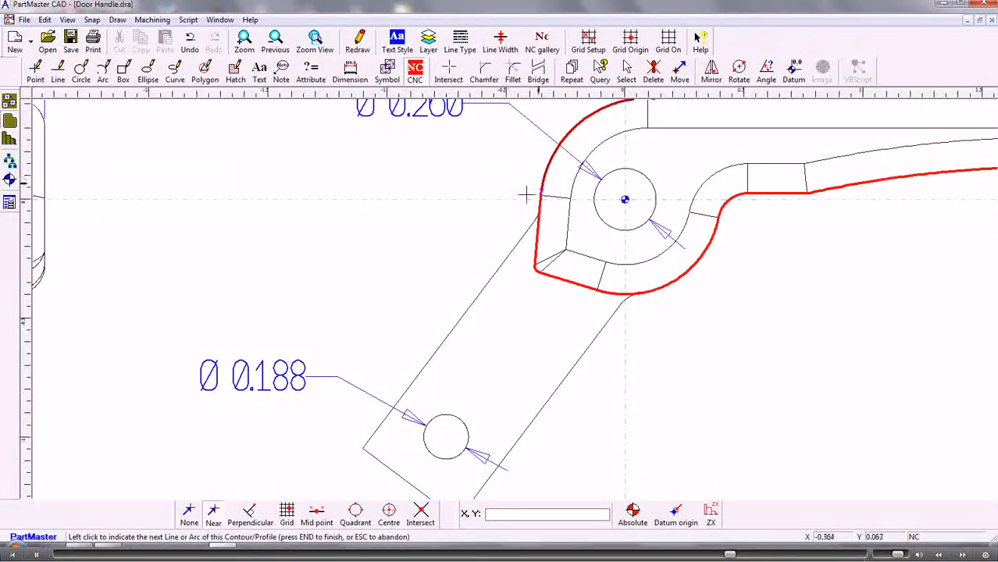
scroll(524, 195, "up", 2)
mouse_move(491, 174)
middle_mouse_down()
mouse_move(370, 285)
mouse_move(283, 319)
middle_mouse_up()
scroll(370, 285, "up", 1)
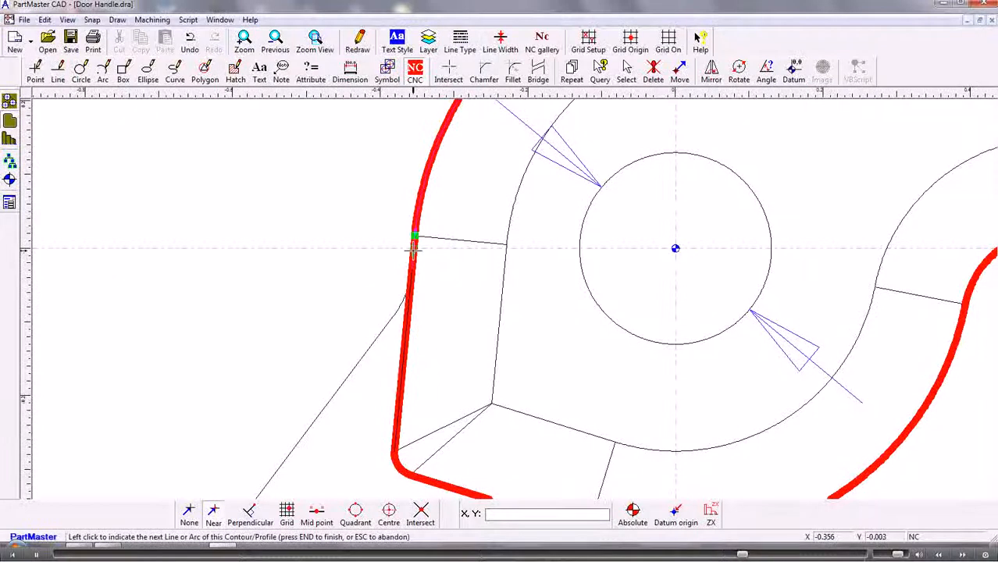
left_click(406, 292)
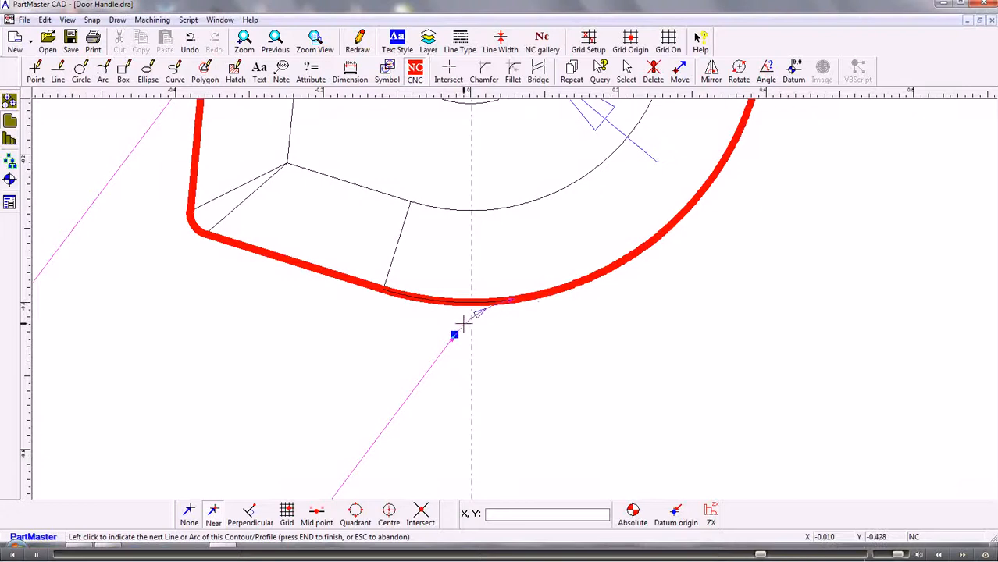
- Continue the second contour from the arm's lower fillet around the handle's outer arc and onto the small concave arc
left_click(471, 331)
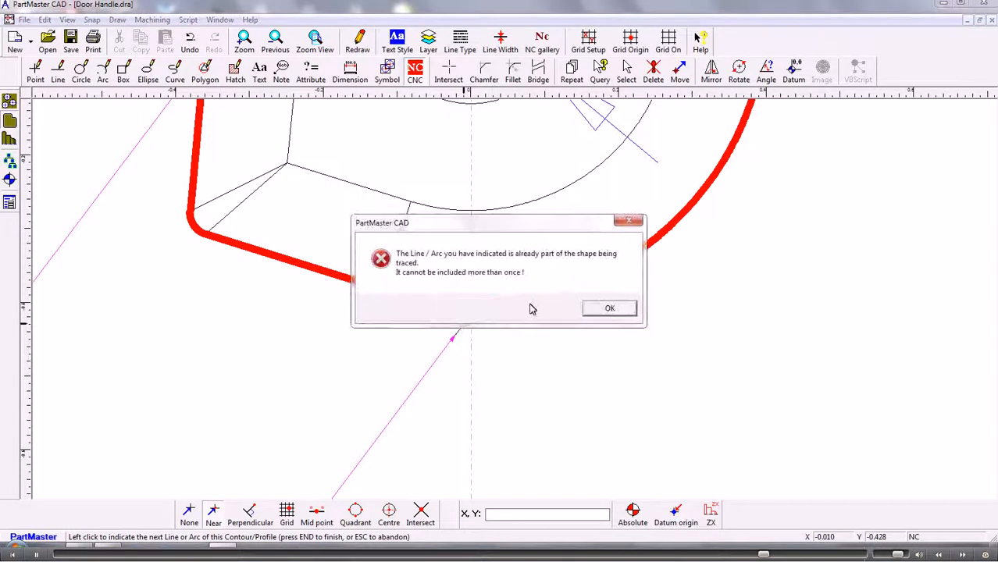
left_click(610, 309)
left_click(537, 294)
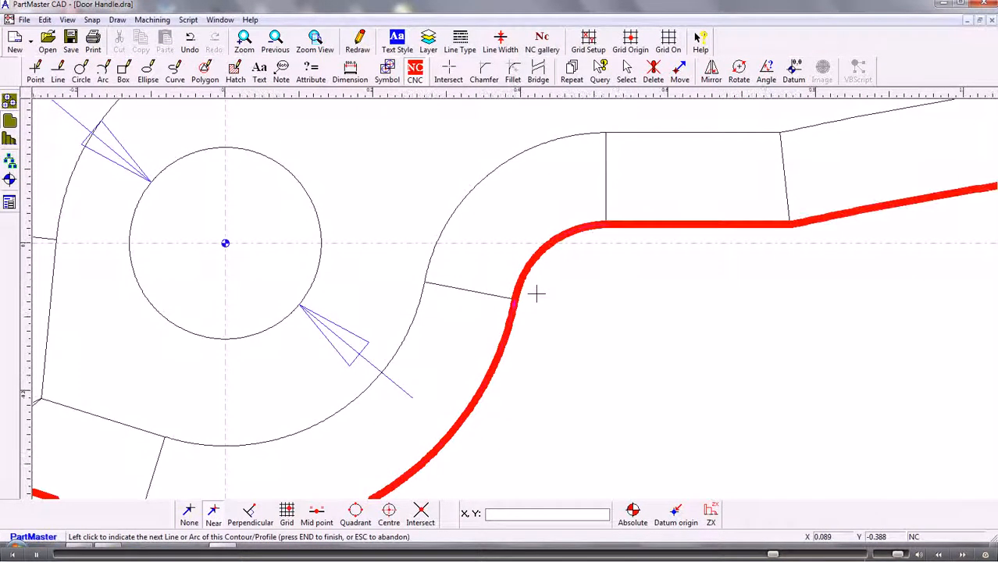
left_click(526, 272)
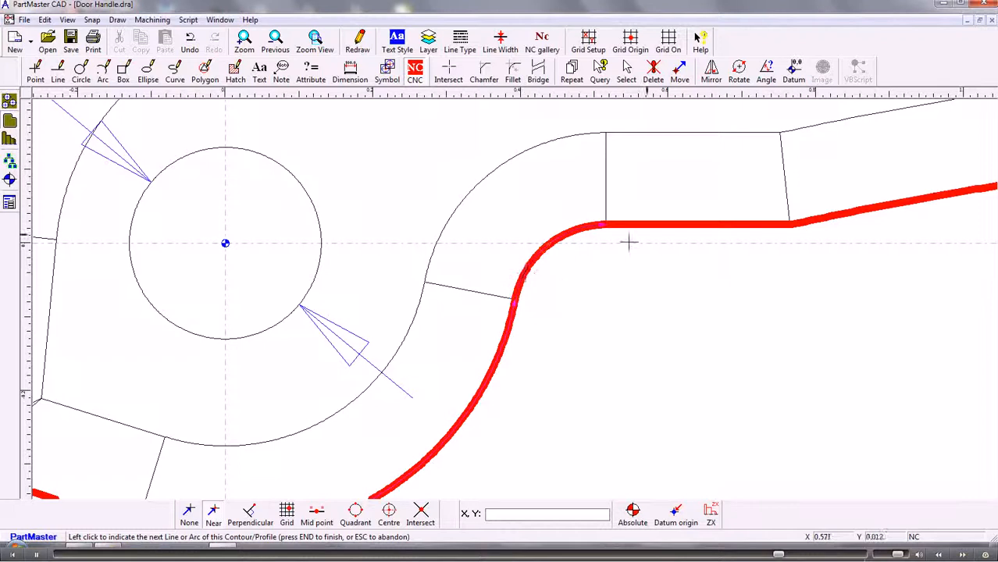
- Trace the second contour along the handle's underside edges and up its far end, and finish it as a closed contour
left_click(653, 224)
left_click(812, 221)
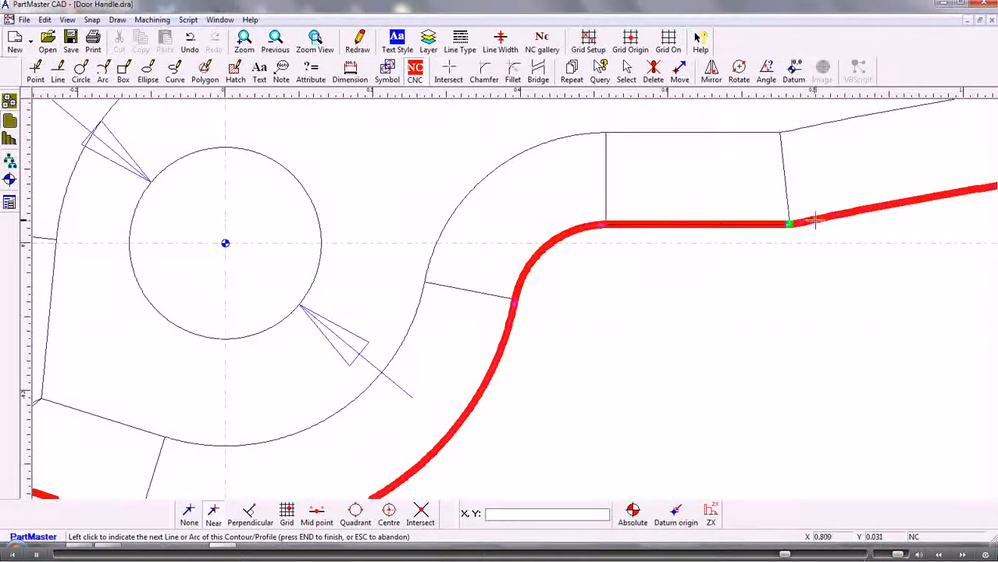
left_click(815, 220)
left_click(607, 300)
left_click(598, 299)
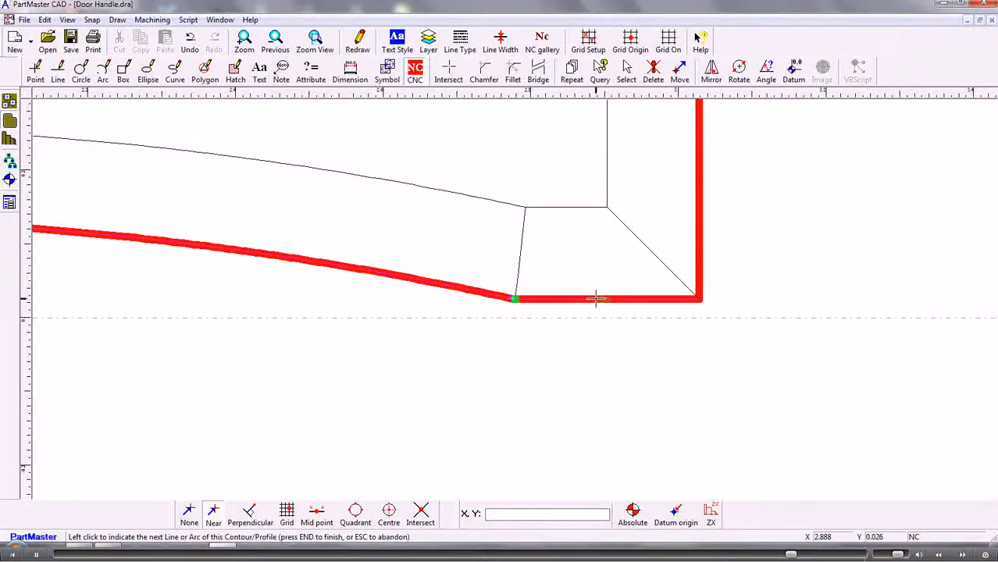
left_click(698, 242)
key("End")
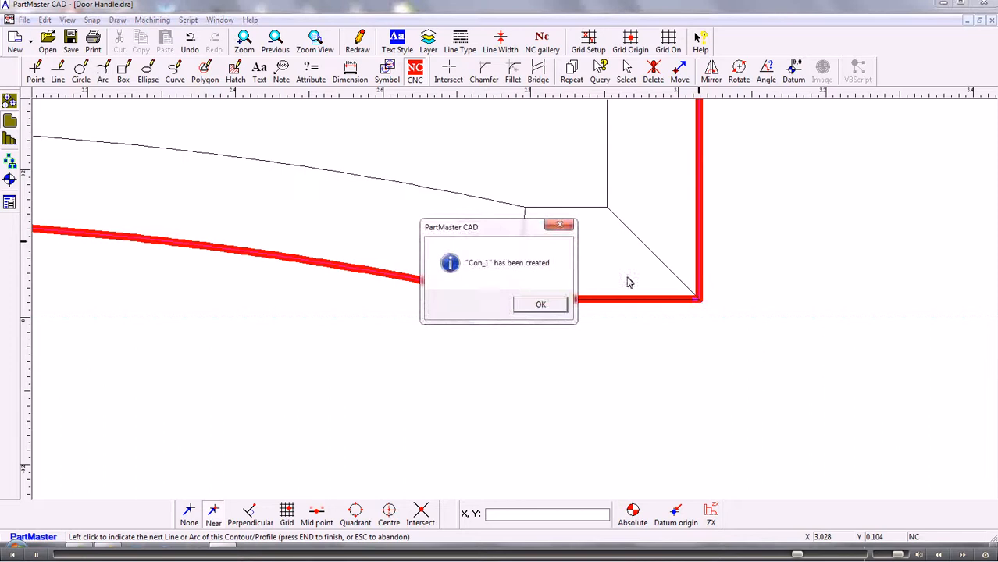
left_click(541, 305)
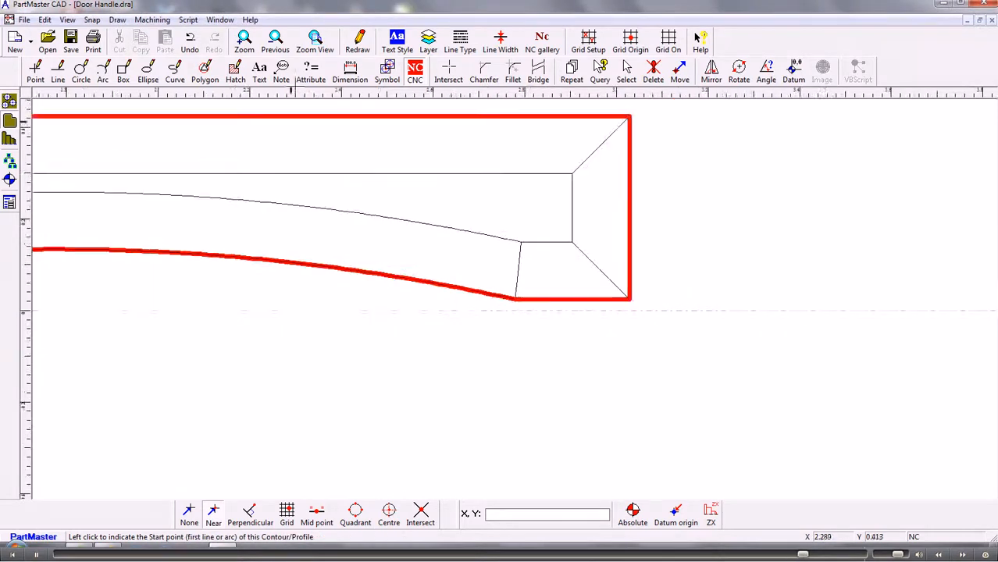
- Examine the whole traced outline around the handle and the diagonal arm
left_click(313, 40)
scroll(445, 235, "up", 3)
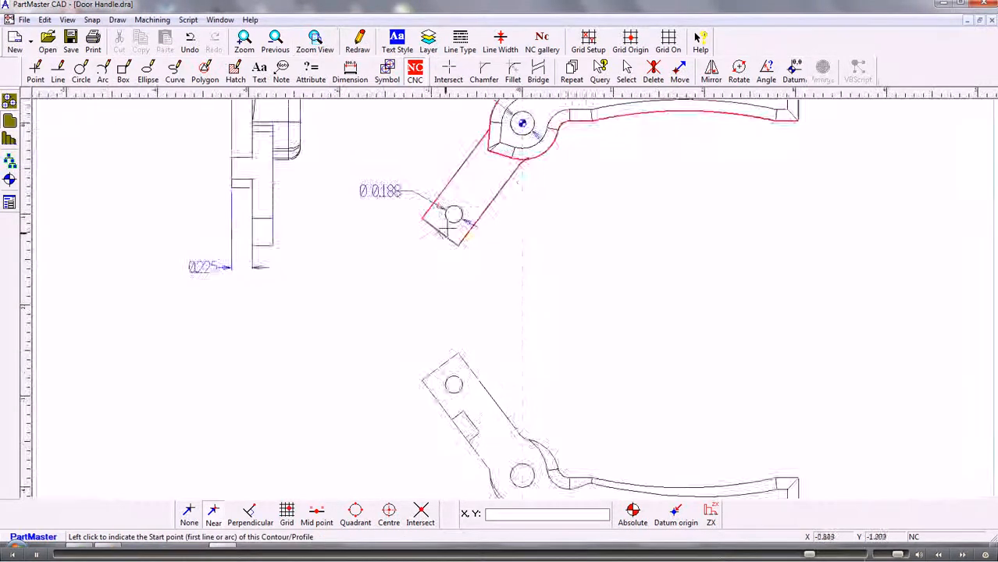
middle_click_drag(447, 225, 326, 313)
scroll(327, 312, "up", 2)
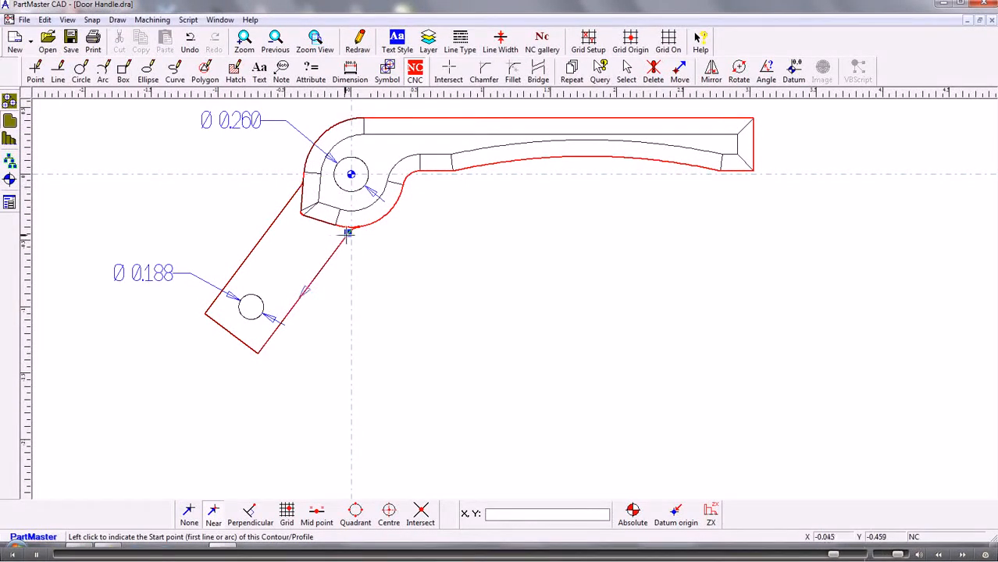
mouse_move(398, 248)
middle_mouse_down()
mouse_move(437, 327)
mouse_move(430, 292)
middle_mouse_up()
scroll(436, 326, "up", 1)
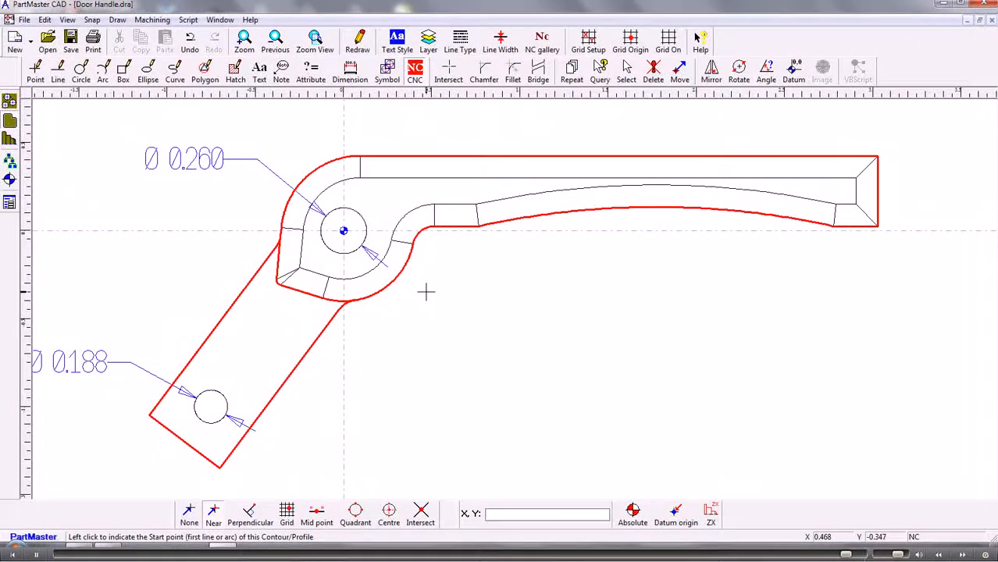